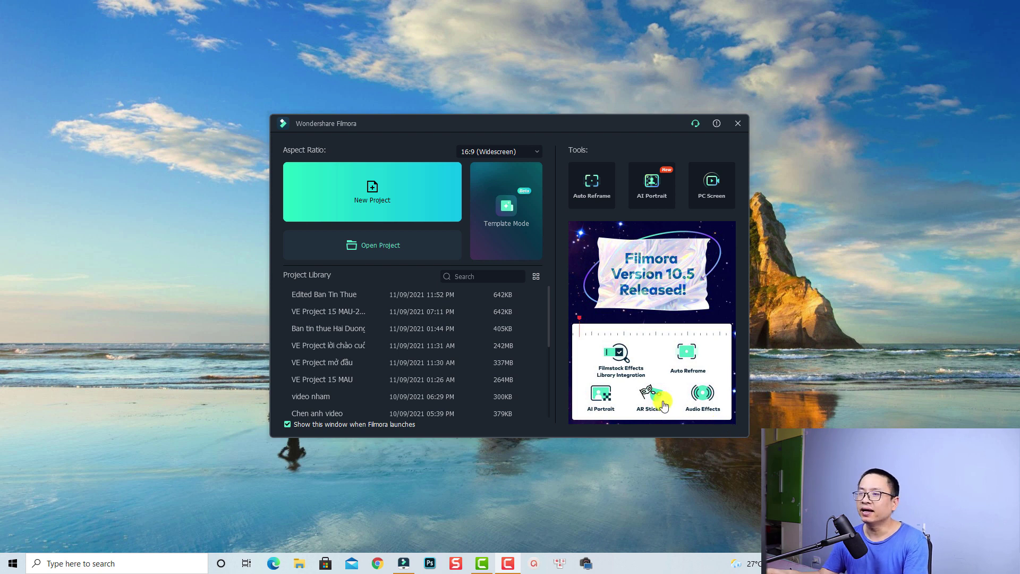
Start a new 16:9 project and add the Basic 6 plain text title to the timeline.
left_click(372, 190)
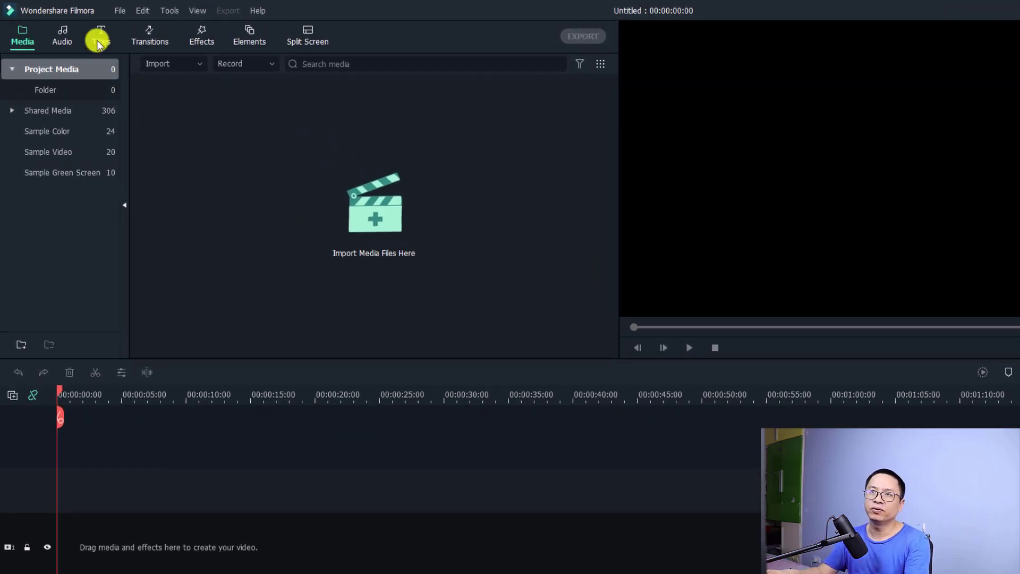
left_click(99, 42)
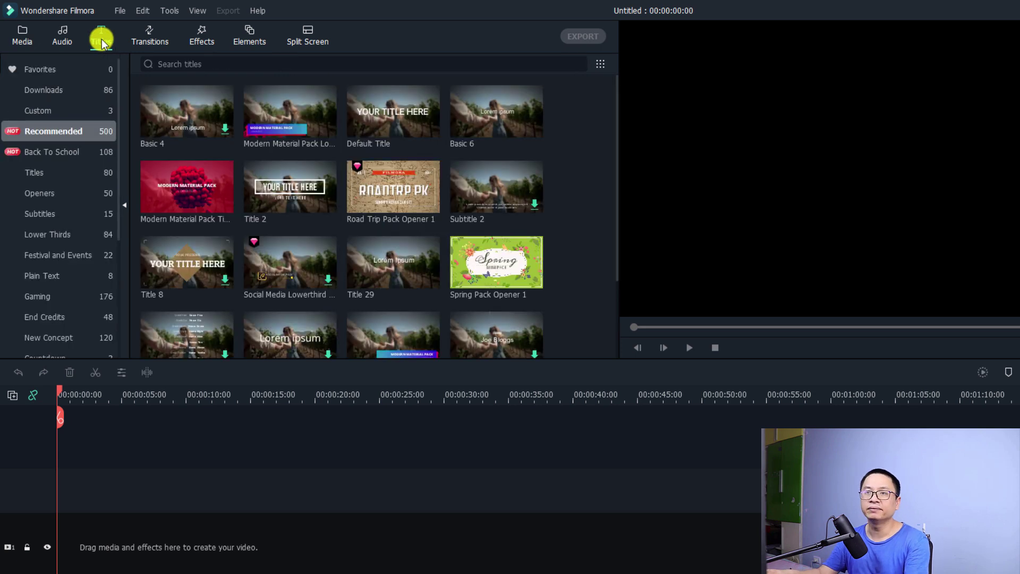
left_click(43, 278)
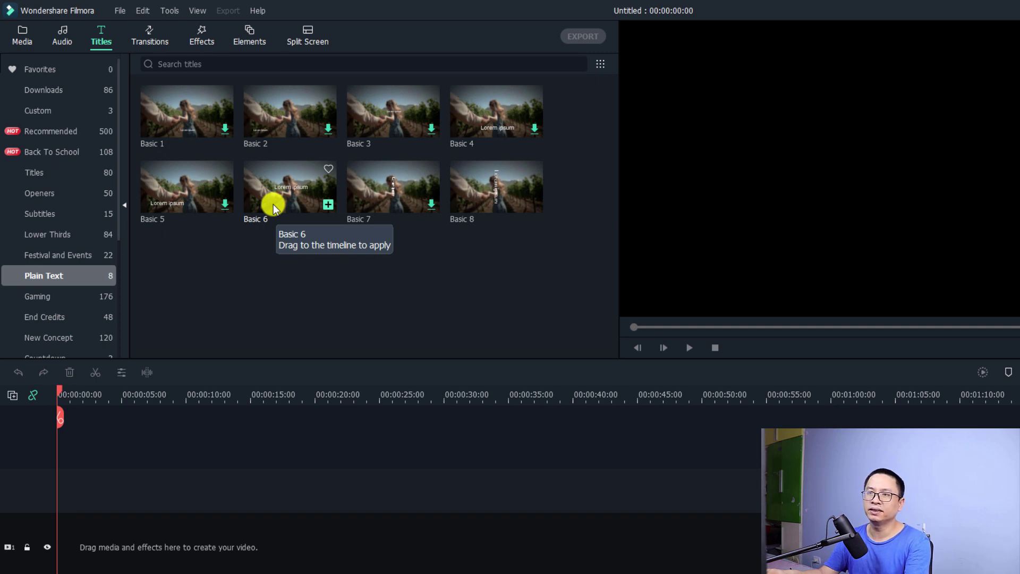
left_click(326, 206)
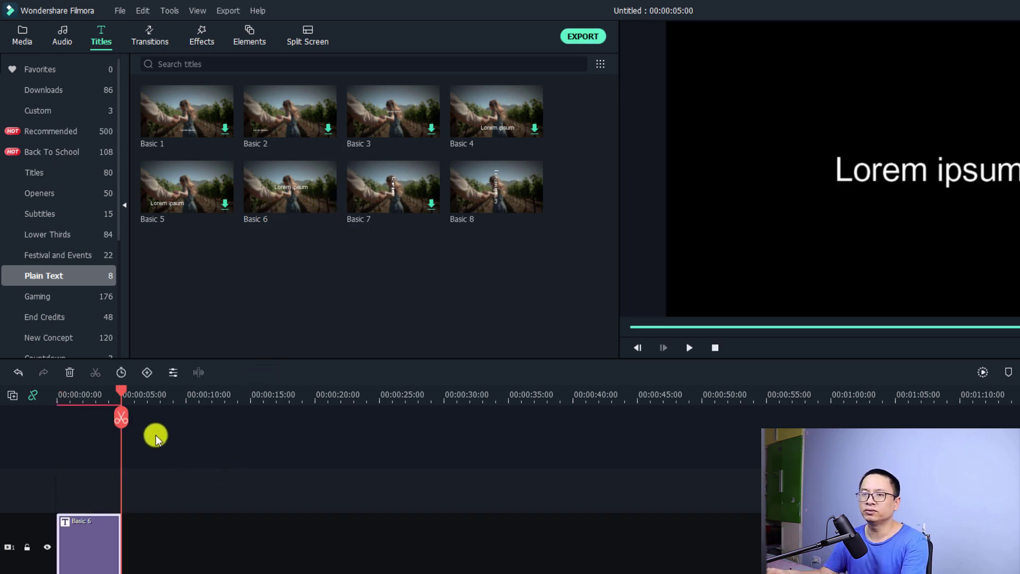
Set the duration of the Basic 6 title clip on the timeline to 00:00:03:00.
left_click(69, 397)
left_click(74, 531)
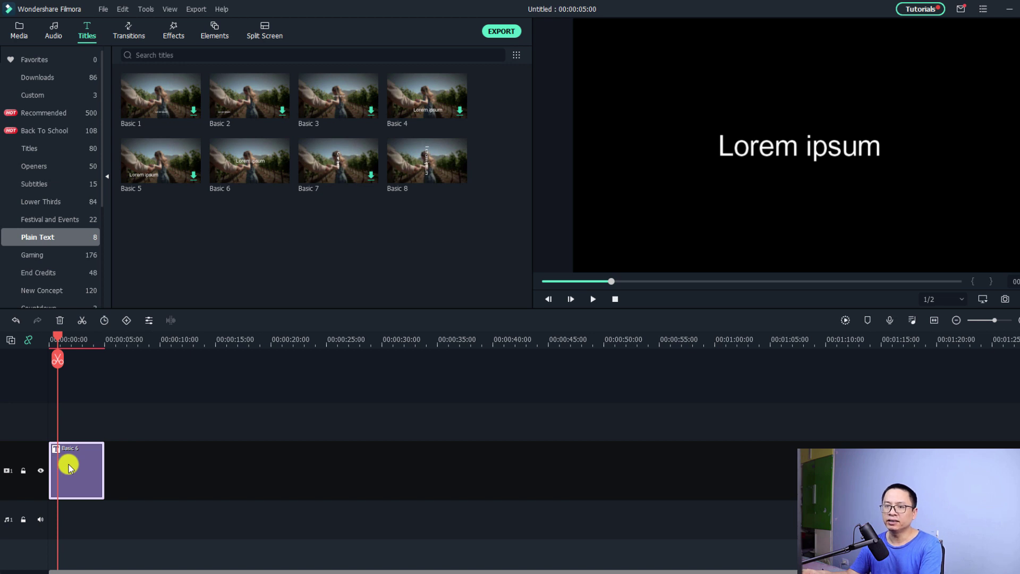
right_click(68, 466)
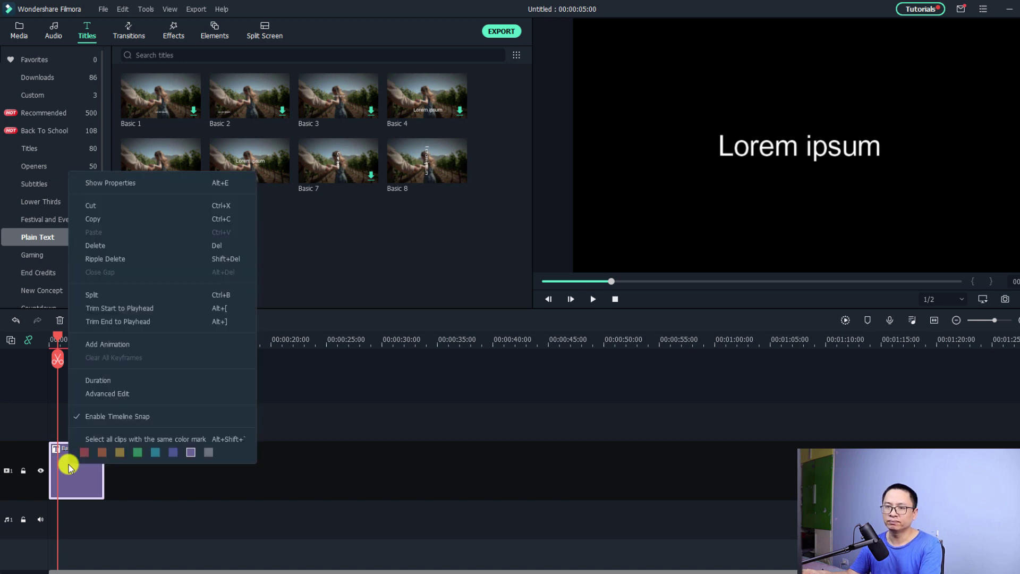
left_click(103, 383)
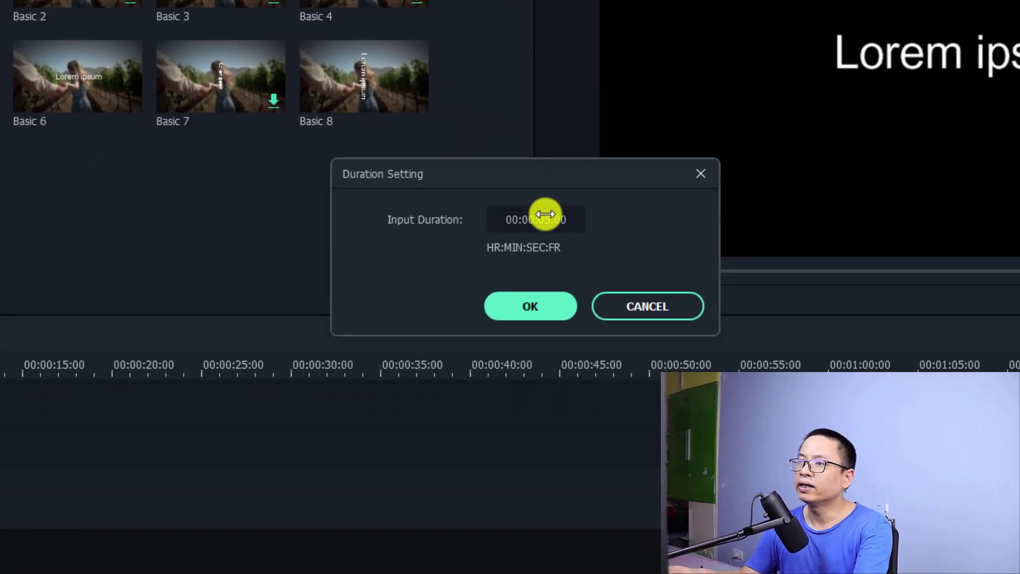
left_click(543, 247)
left_click(551, 216)
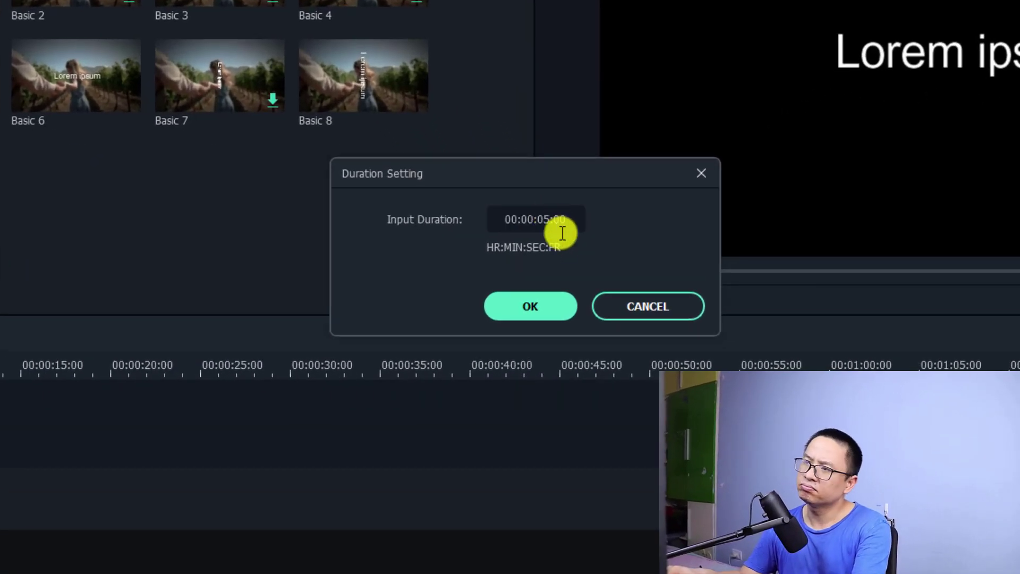
key("BackSpace")
type("3")
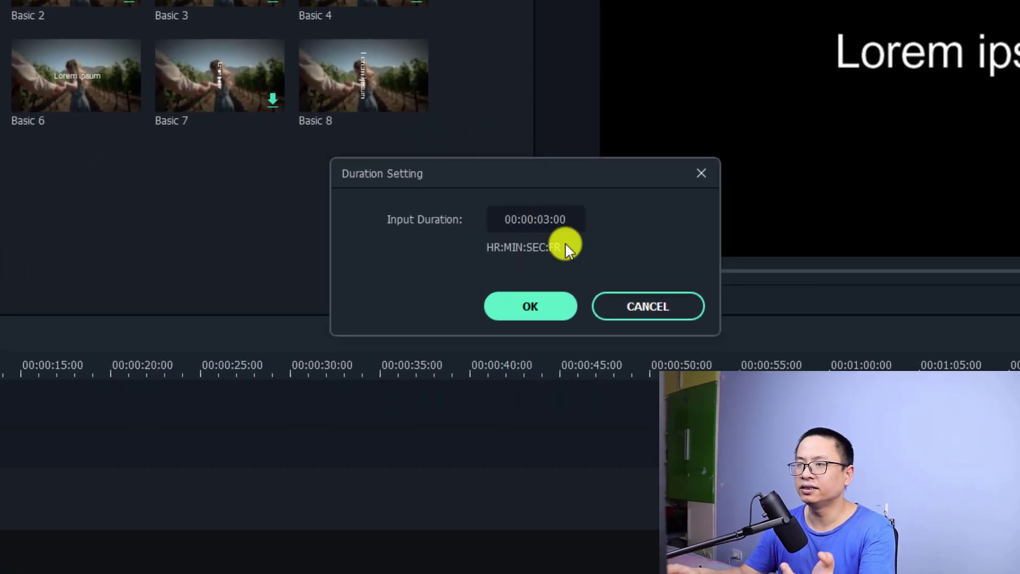
left_click(547, 310)
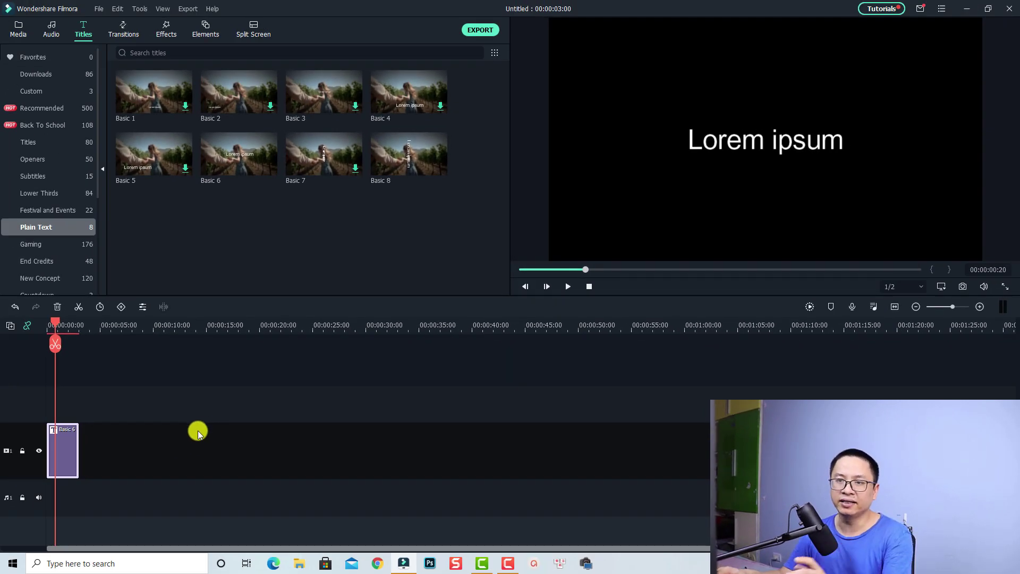
Open the title clip for advanced text editing and delete its default "Lorem ipsum" text box.
right_click(63, 439)
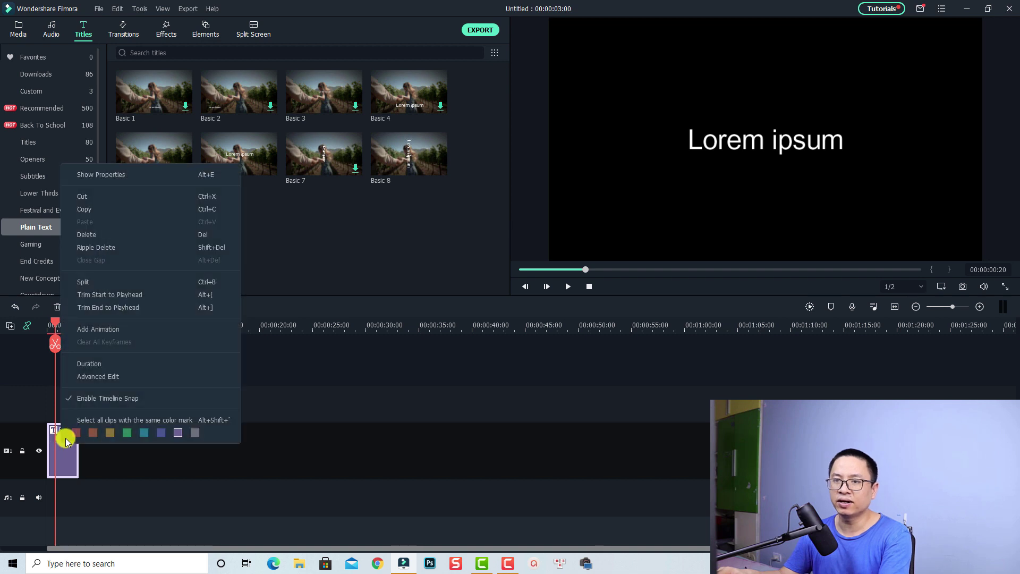
left_click(113, 378)
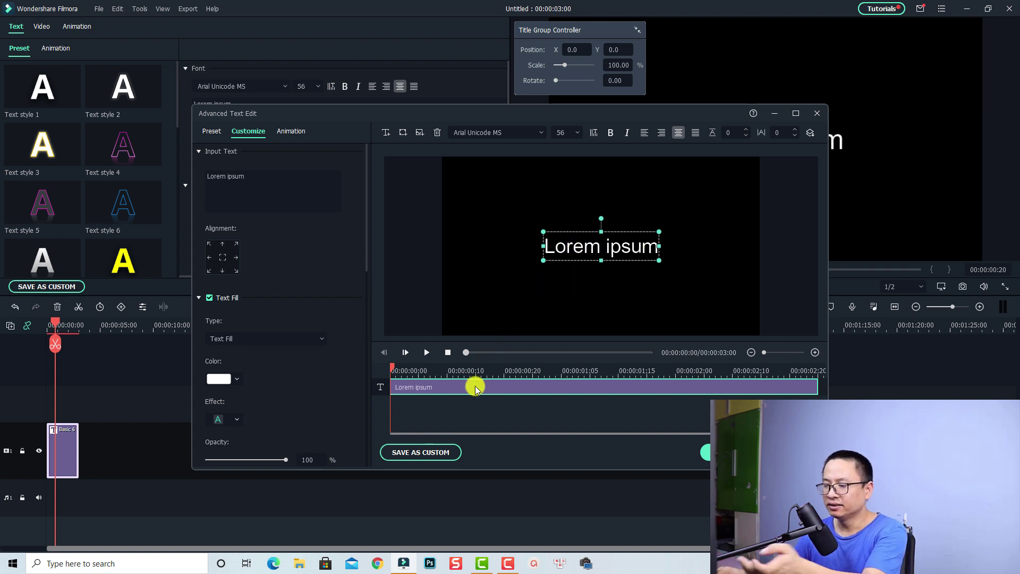
key("Delete")
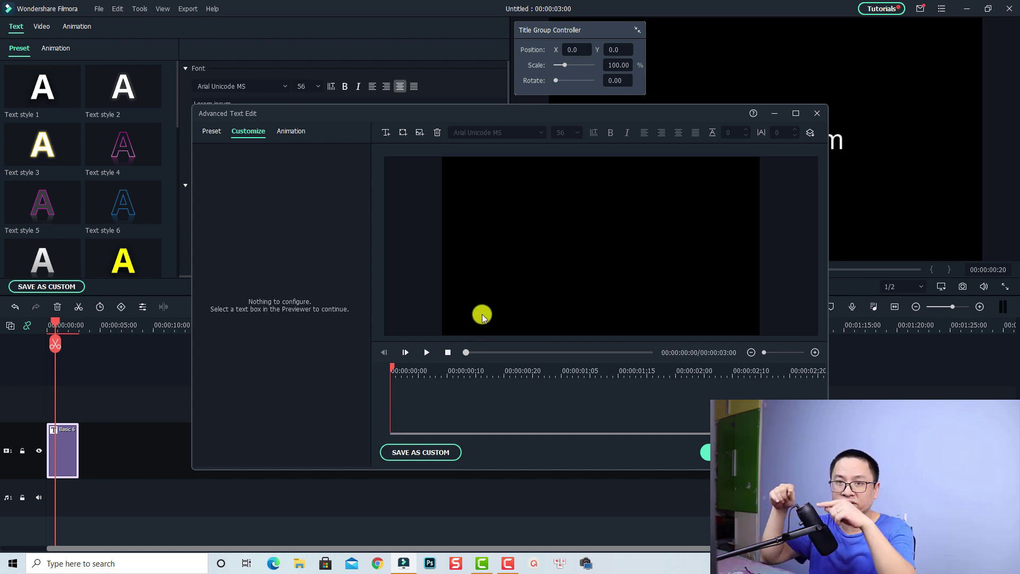
Add a rectangle shape to the title, enlarge it and centre it in the frame.
left_click(402, 134)
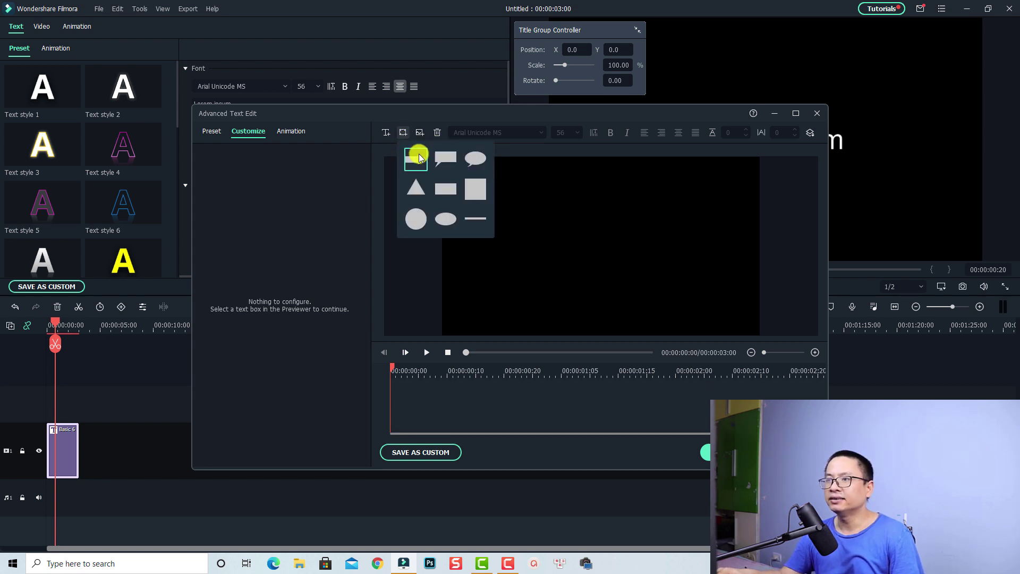
left_click(442, 191)
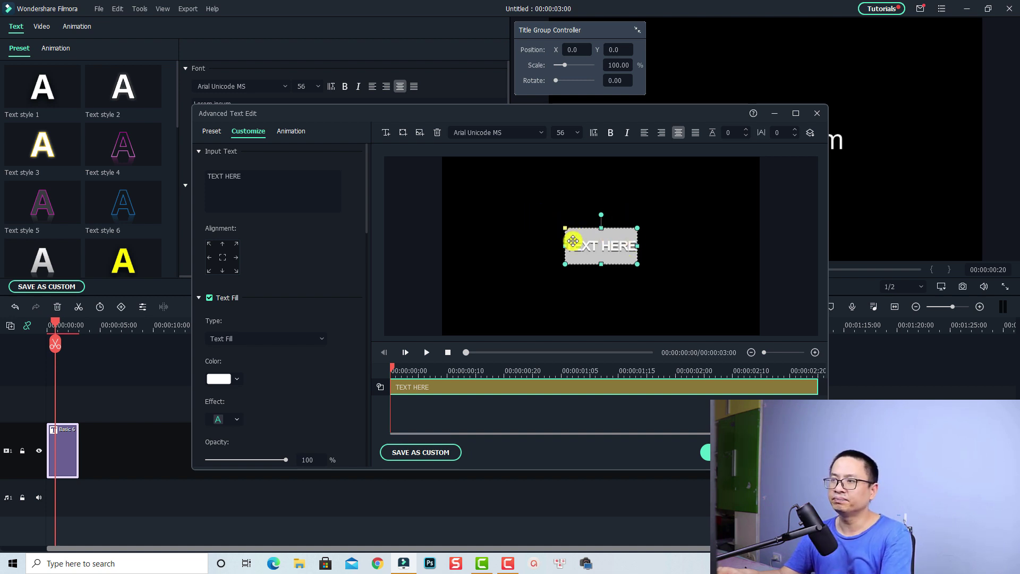
left_click_drag(564, 265, 525, 282)
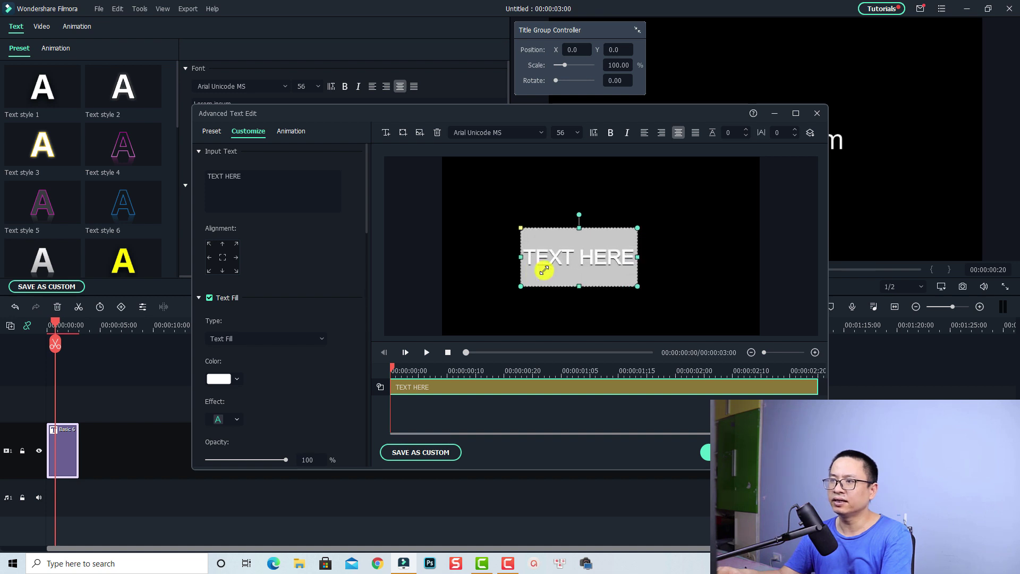
left_click_drag(596, 245, 595, 246)
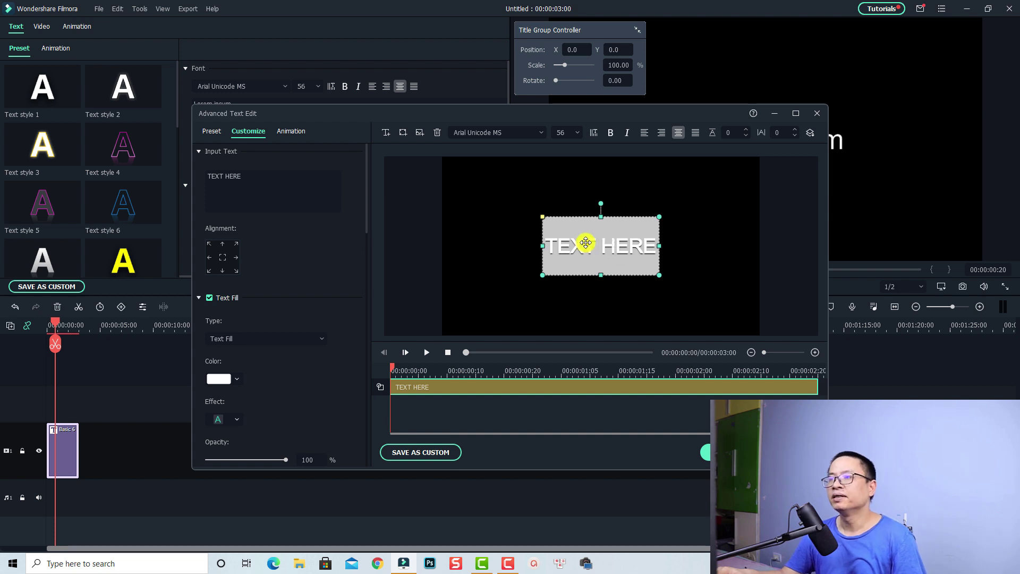
Clear the "TEXT HERE" placeholder text from the rectangle shape.
left_click(272, 175)
key("ctrl+a")
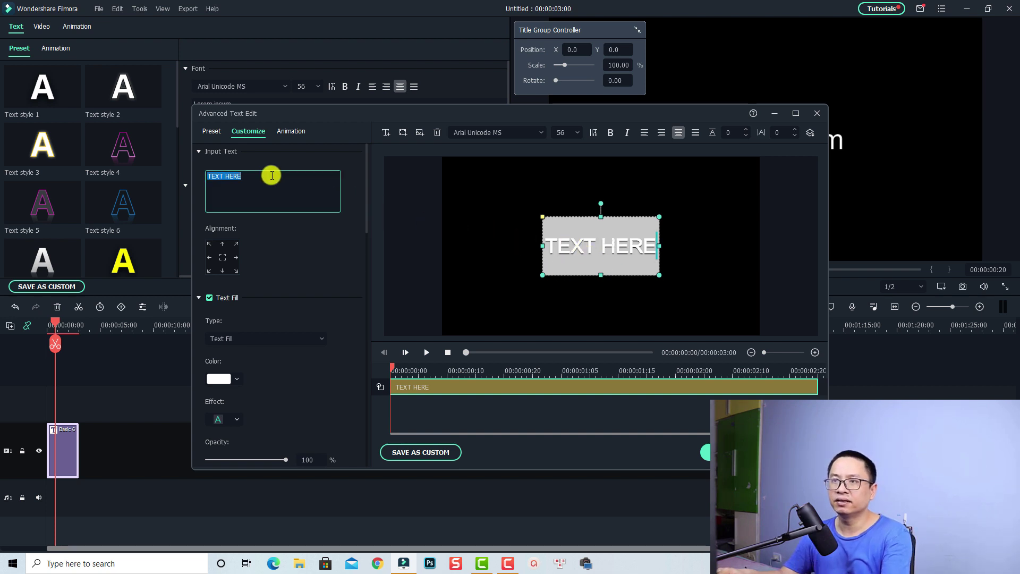
key("BackSpace")
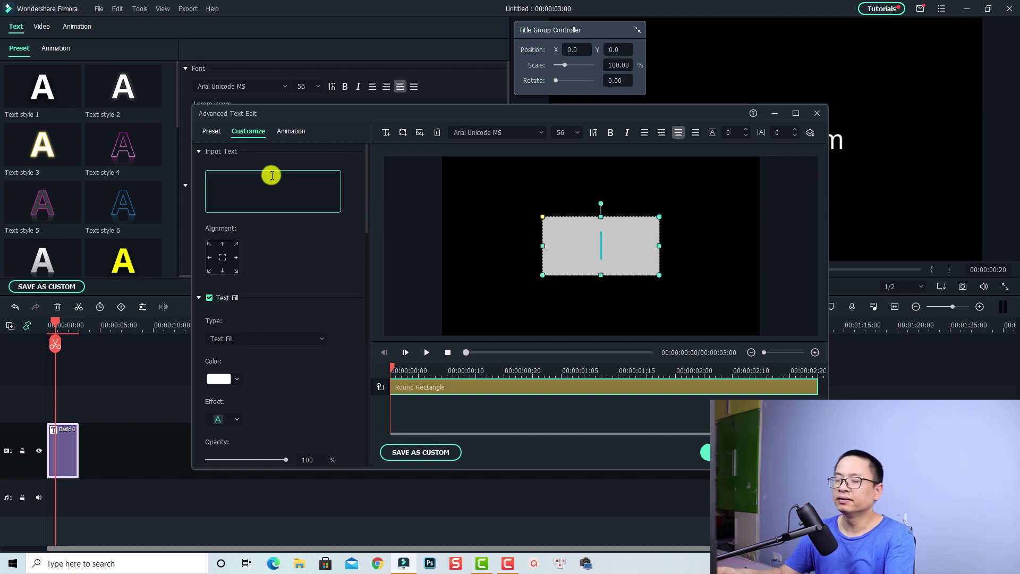
Turn off the text fill, text border and text shadow of the rectangle shape.
left_click(209, 298)
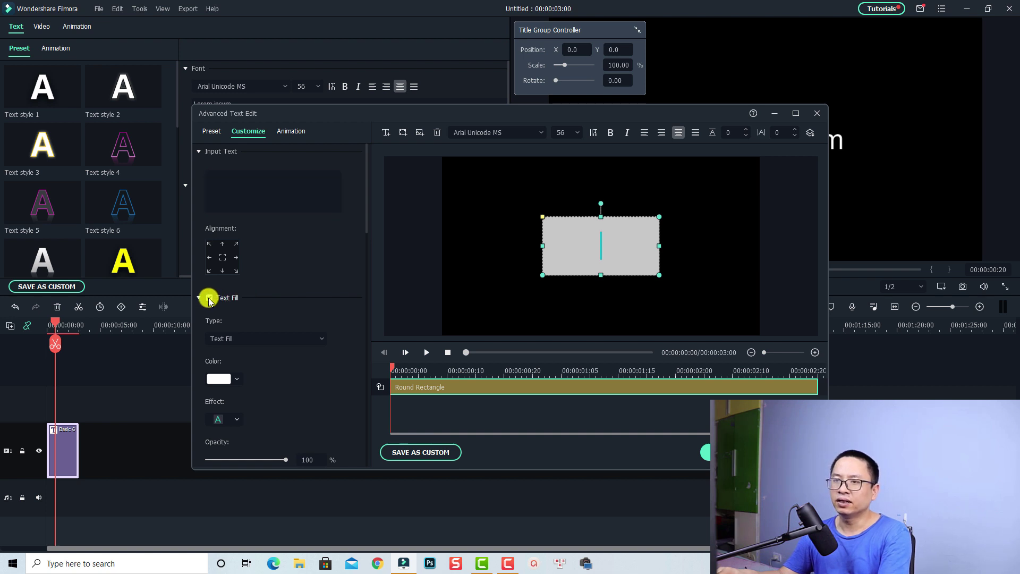
scroll(285, 298, "down", 2)
scroll(285, 298, "down", 3)
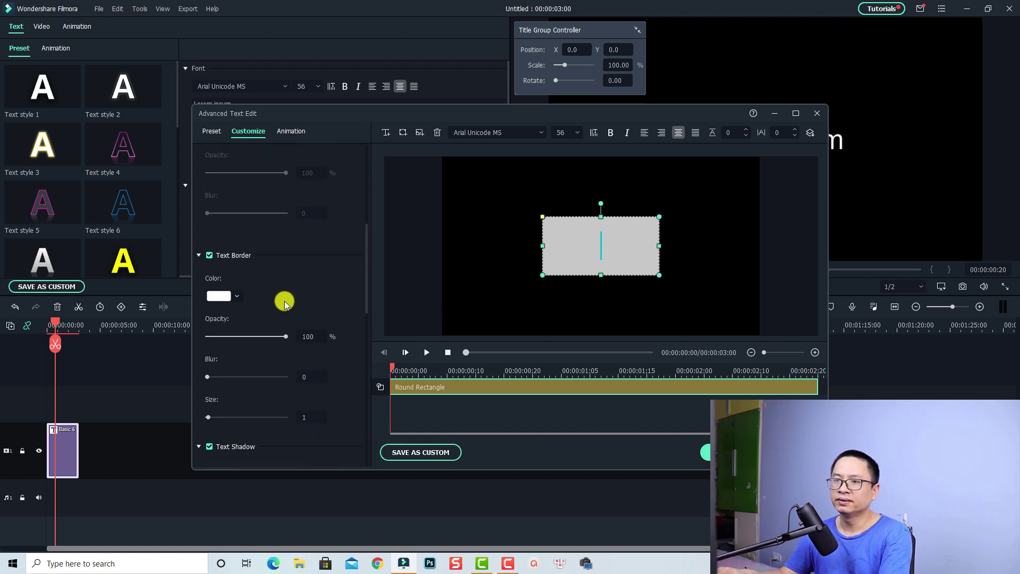
left_click(209, 255)
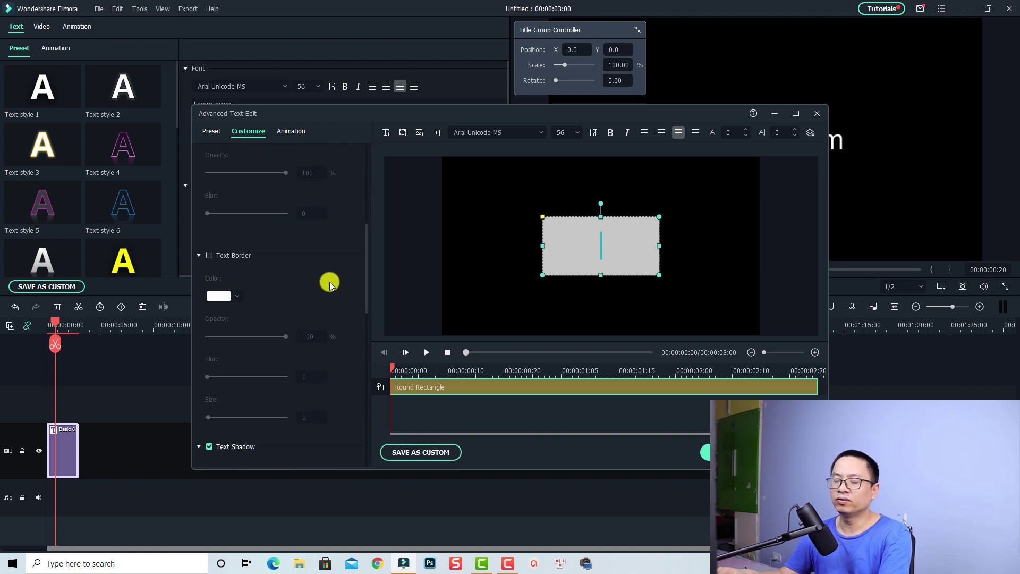
scroll(325, 291, "down", 4)
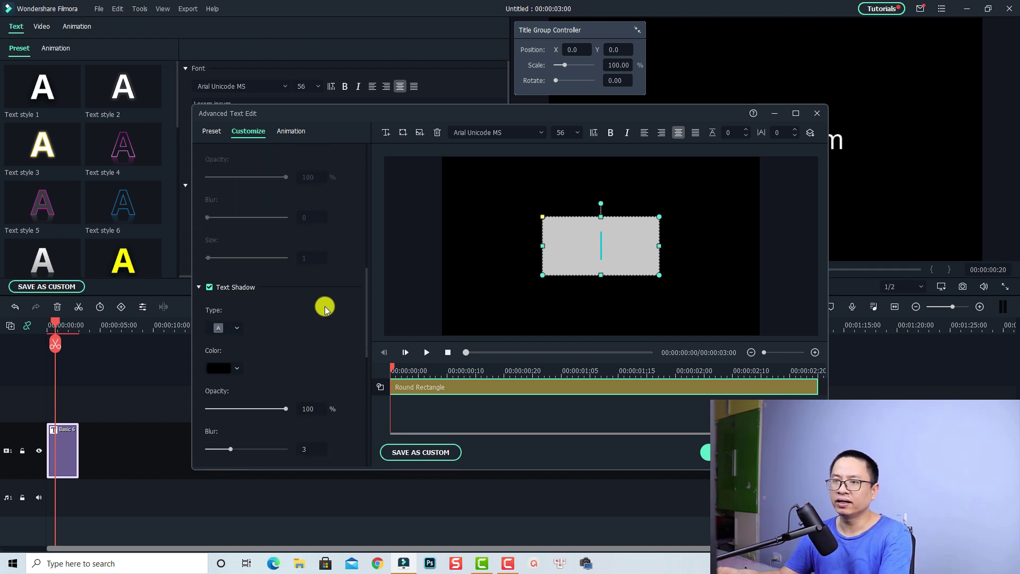
left_click(210, 256)
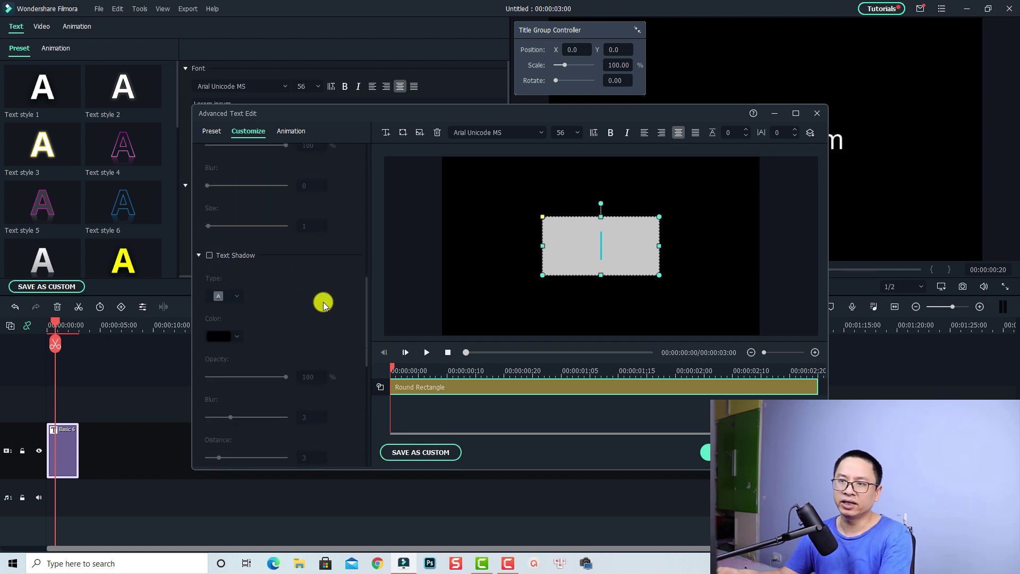
Turn off the rectangle's shape fill.
scroll(324, 303, "down", 3)
scroll(324, 302, "down", 1)
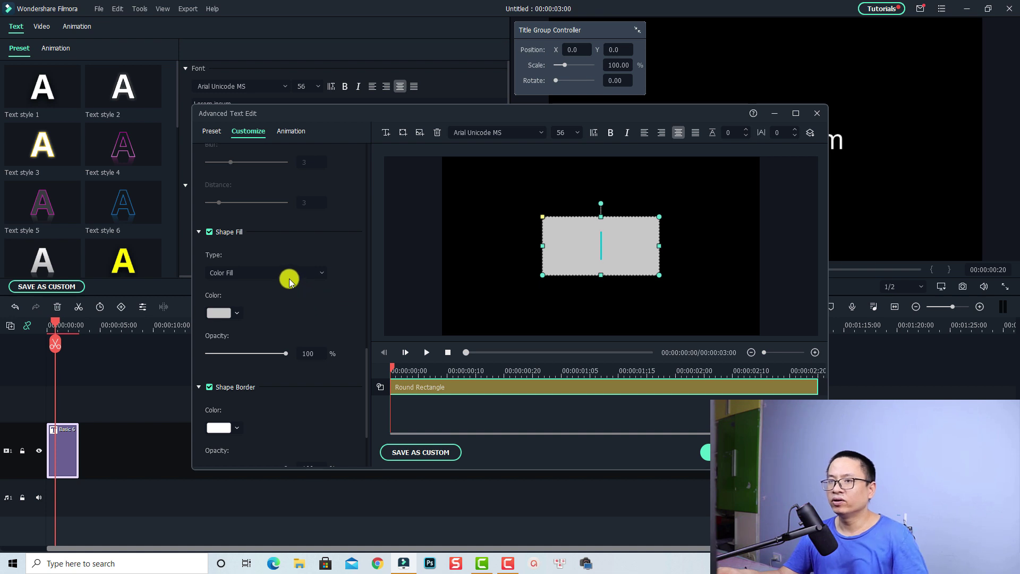
left_click(209, 232)
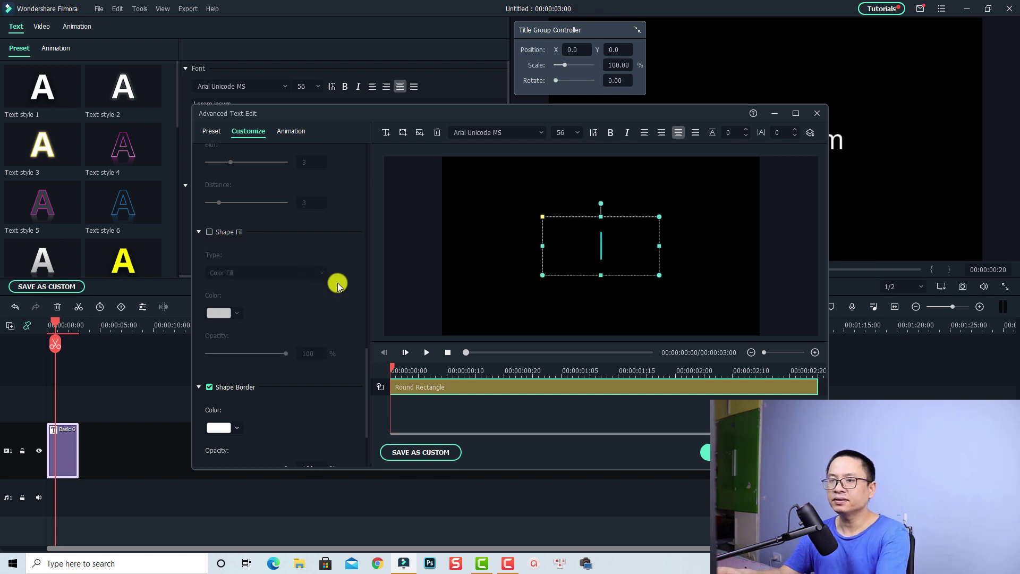
Set the rectangle's shape border colour to red, #ff0000.
scroll(319, 345, "down", 1)
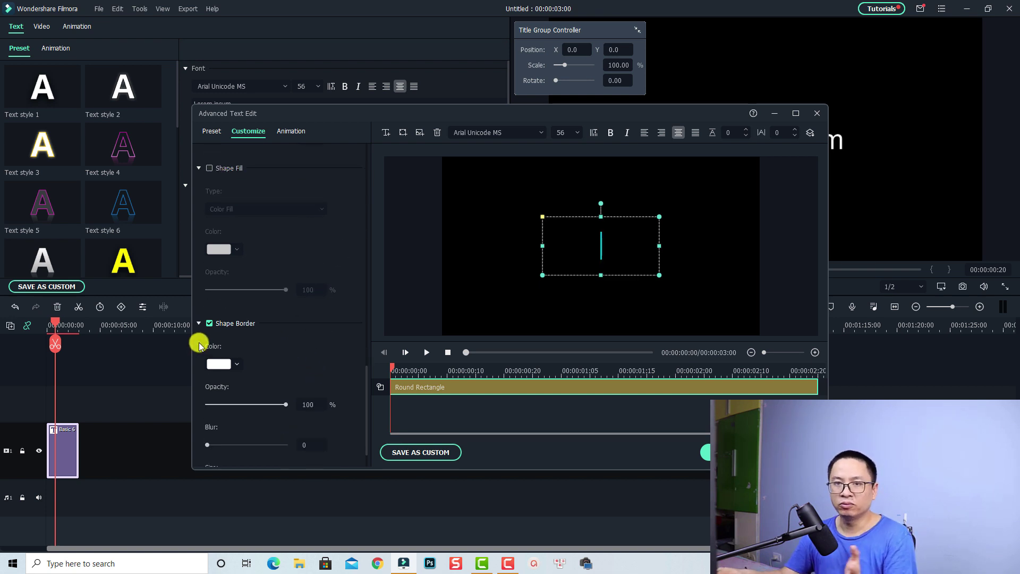
left_click(238, 365)
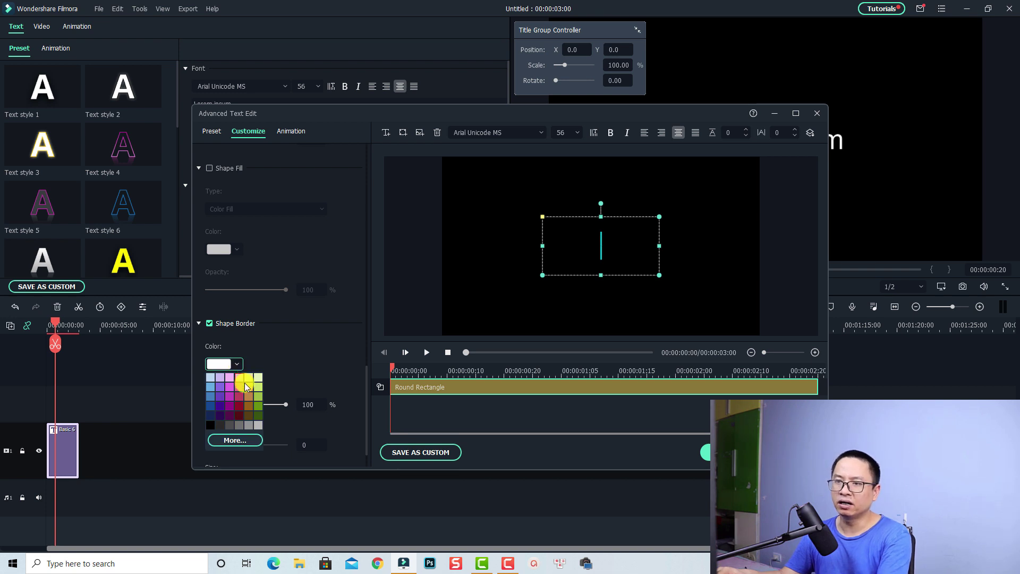
left_click(233, 440)
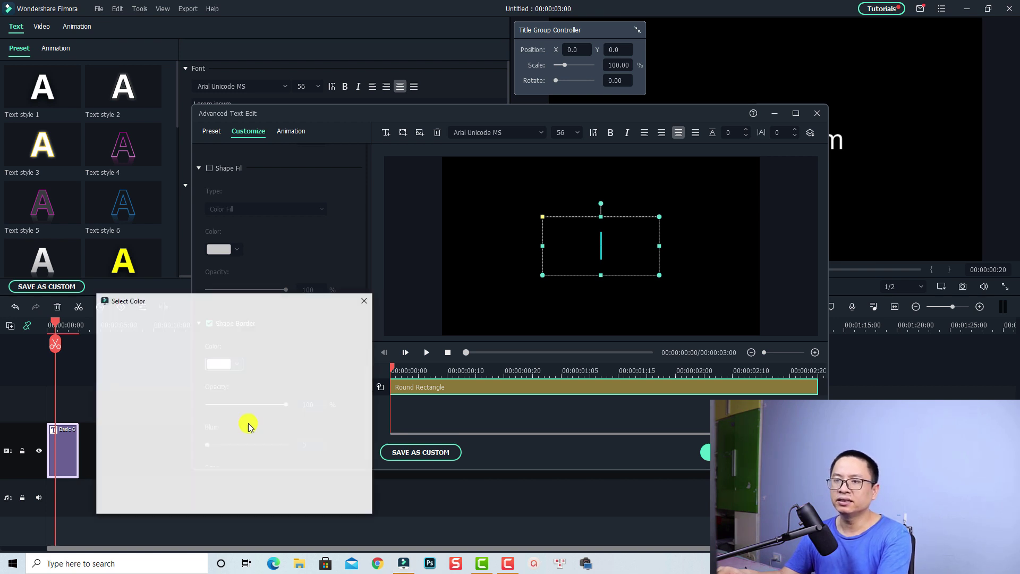
left_click(126, 370)
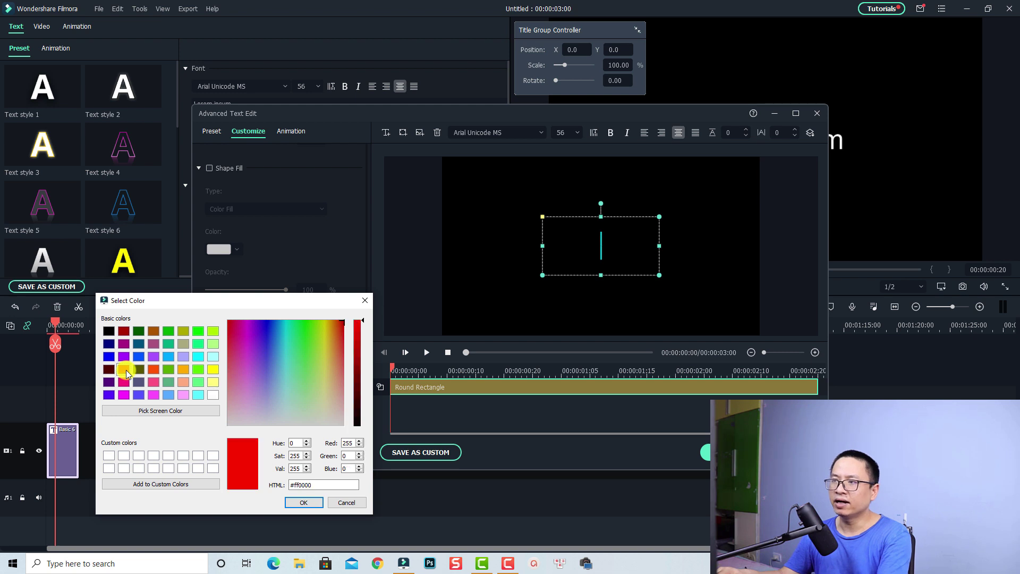
left_click(300, 504)
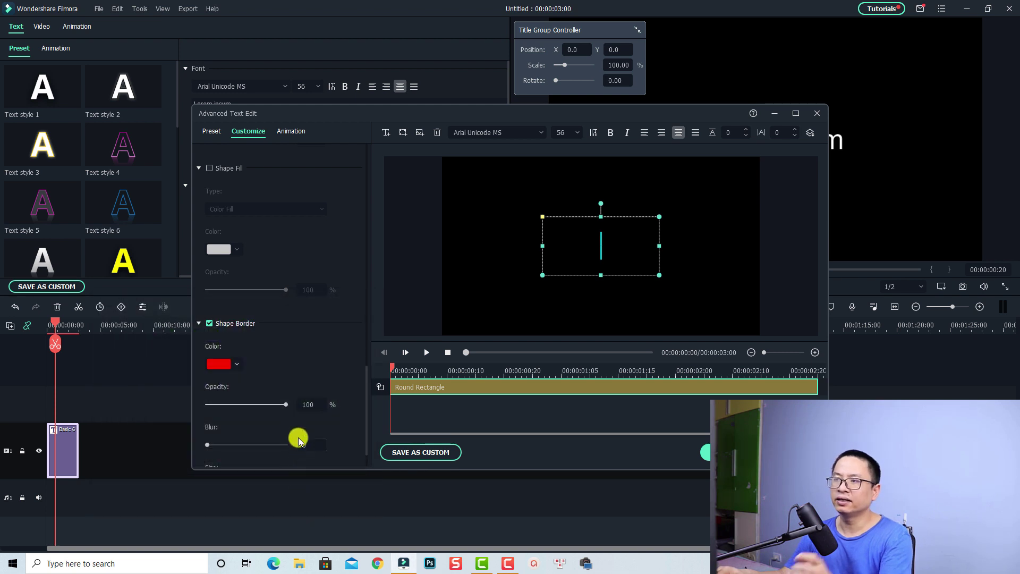
Set the size of the rectangle's shape border to 4.
scroll(300, 423, "down", 1)
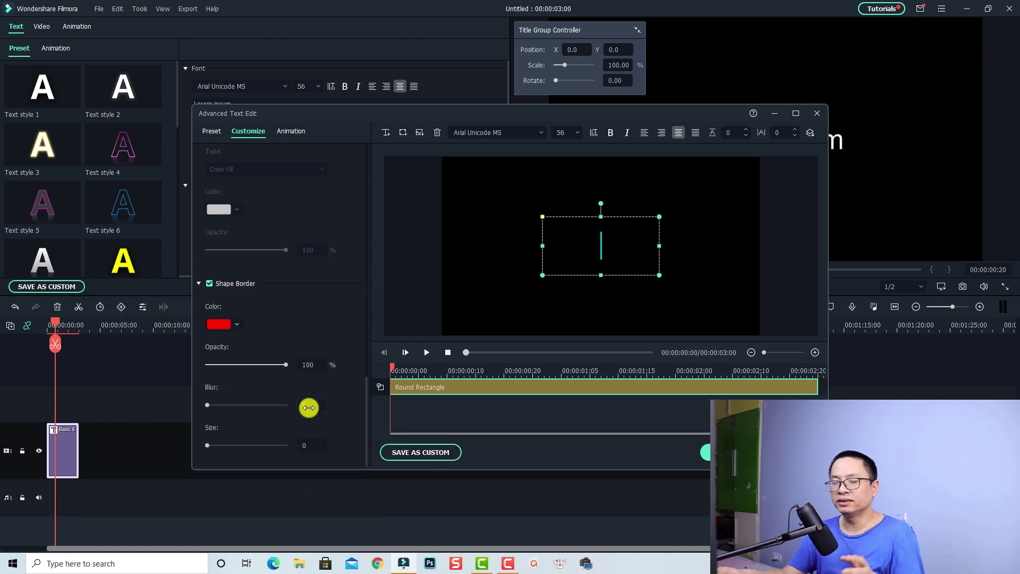
left_click(308, 407)
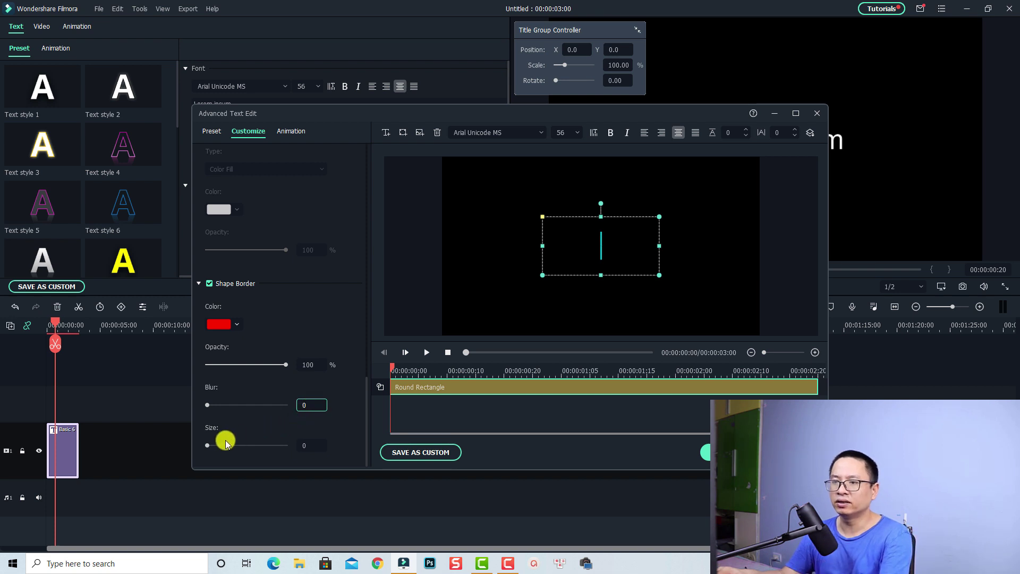
left_click(310, 444)
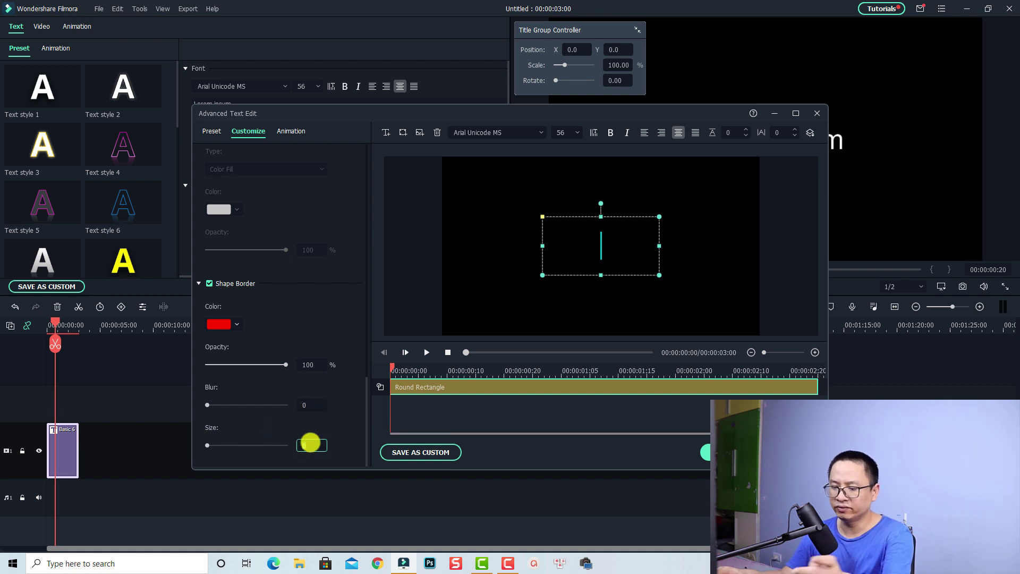
type("4")
key("Return")
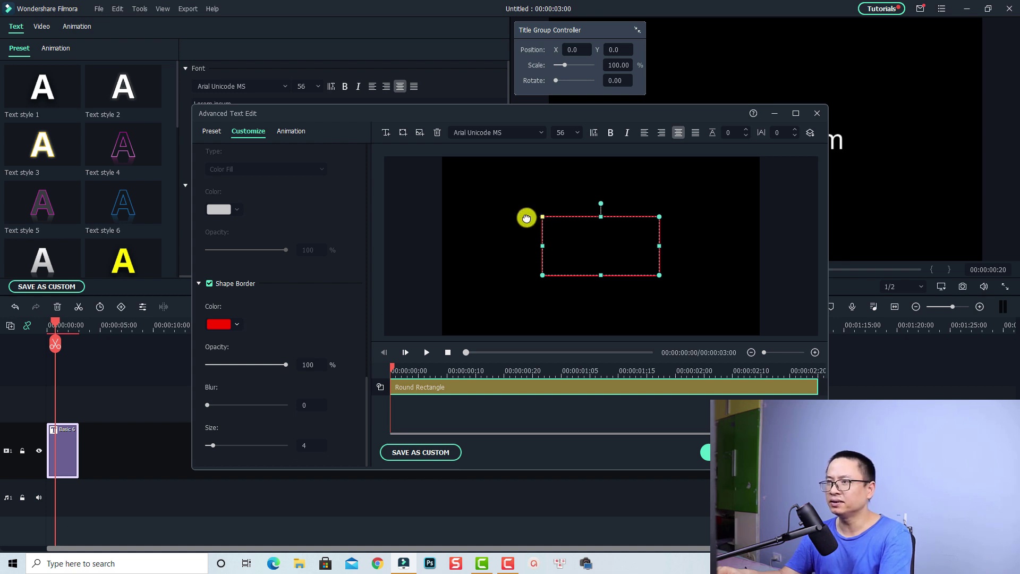
Play back the red-bordered rectangle and narrow it slightly by moving its right edge inward.
left_click(579, 299)
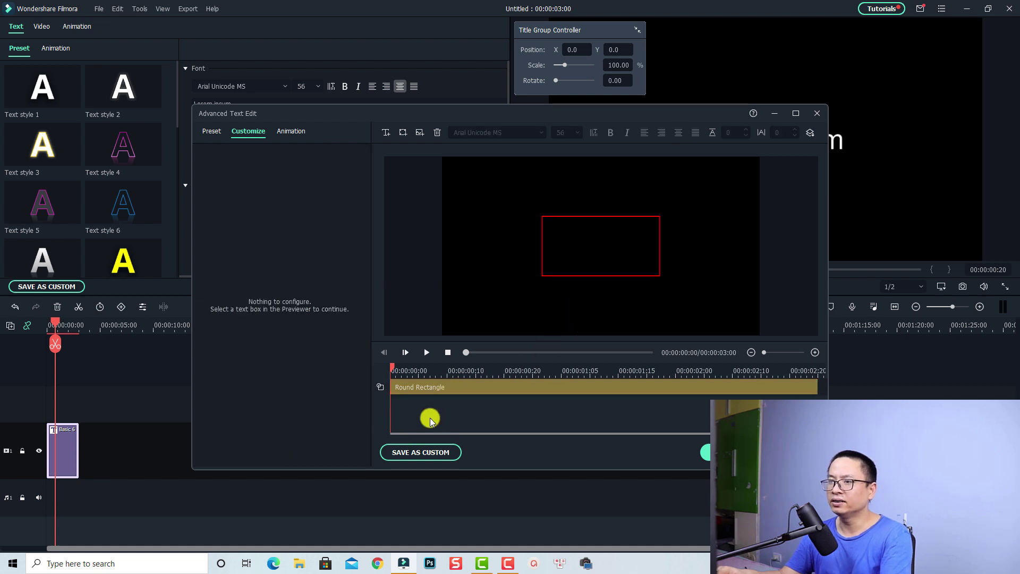
key("space")
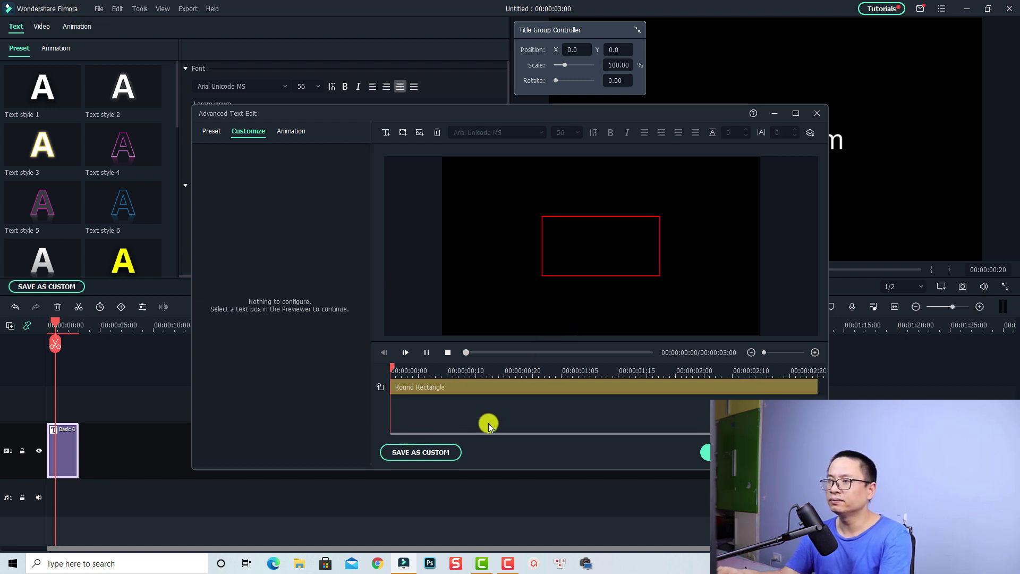
key("space")
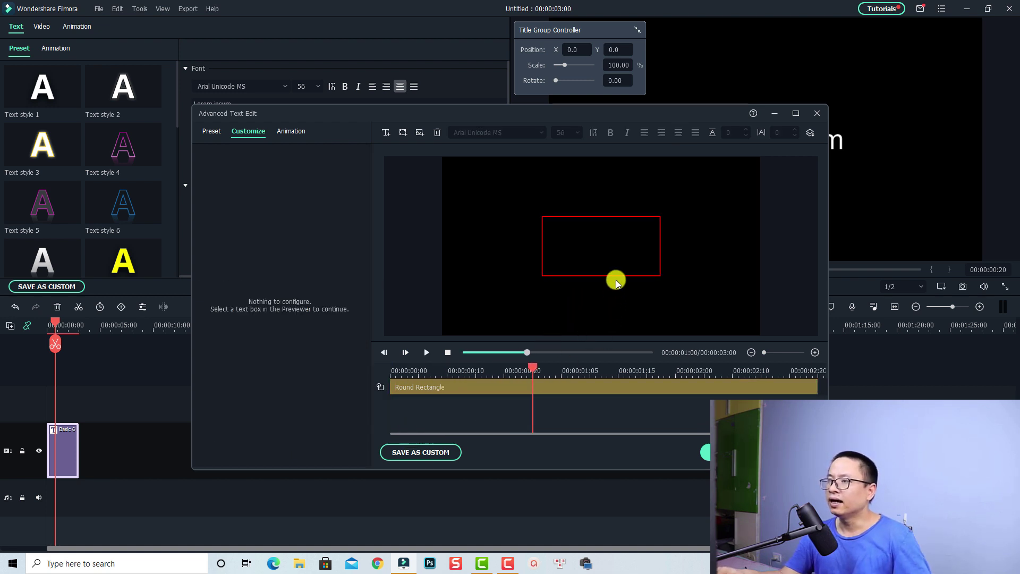
left_click(614, 276)
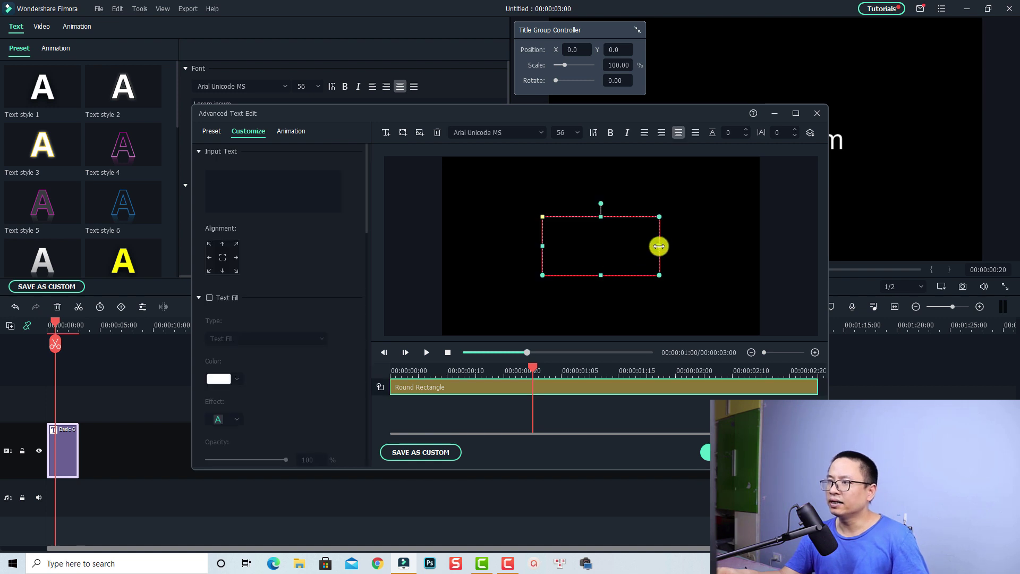
left_click_drag(659, 246, 645, 246)
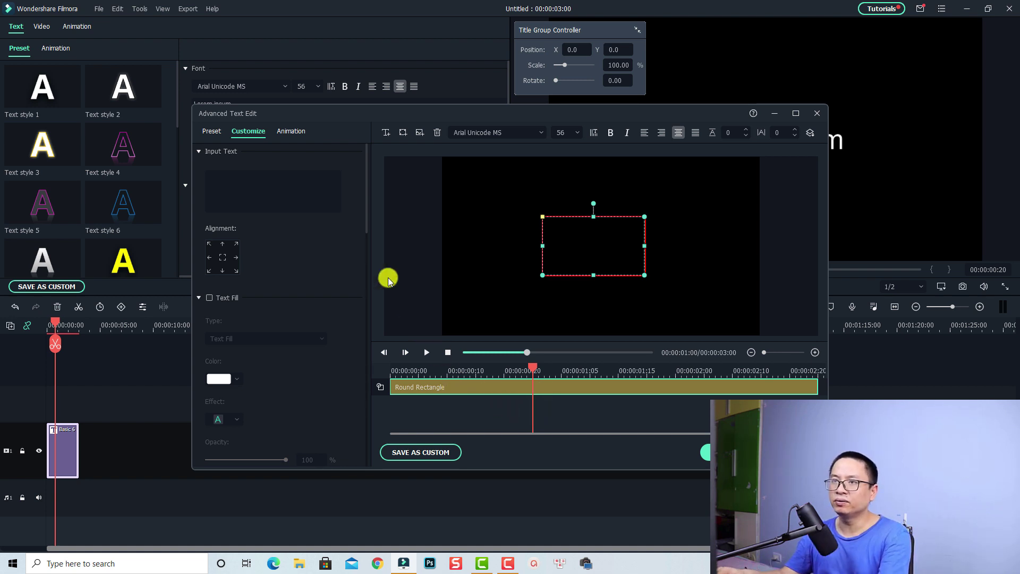
Apply the Pinwheel animation to the red-bordered rectangle.
left_click(292, 131)
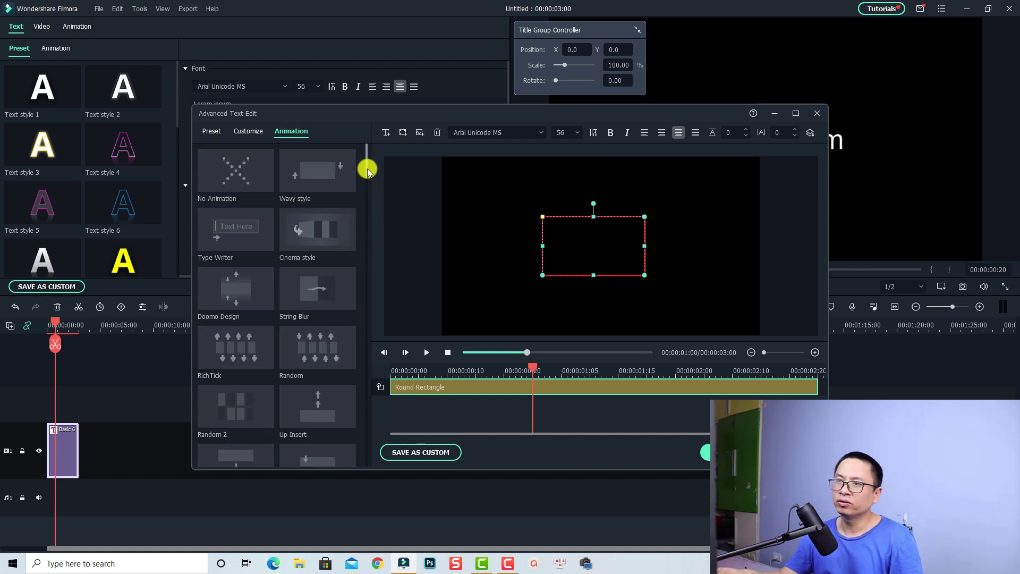
left_click_drag(367, 170, 368, 203)
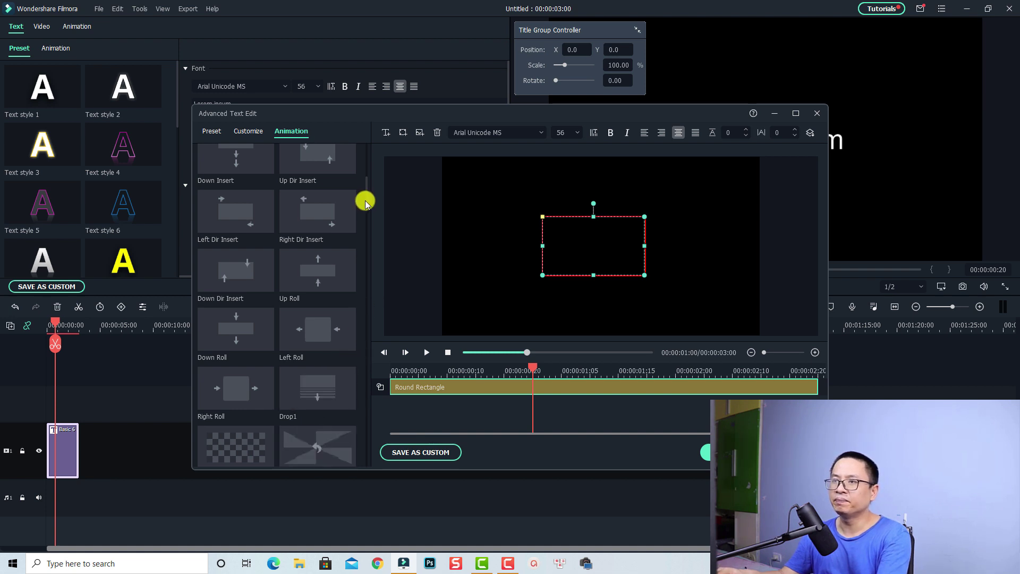
scroll(366, 209, "down", 3)
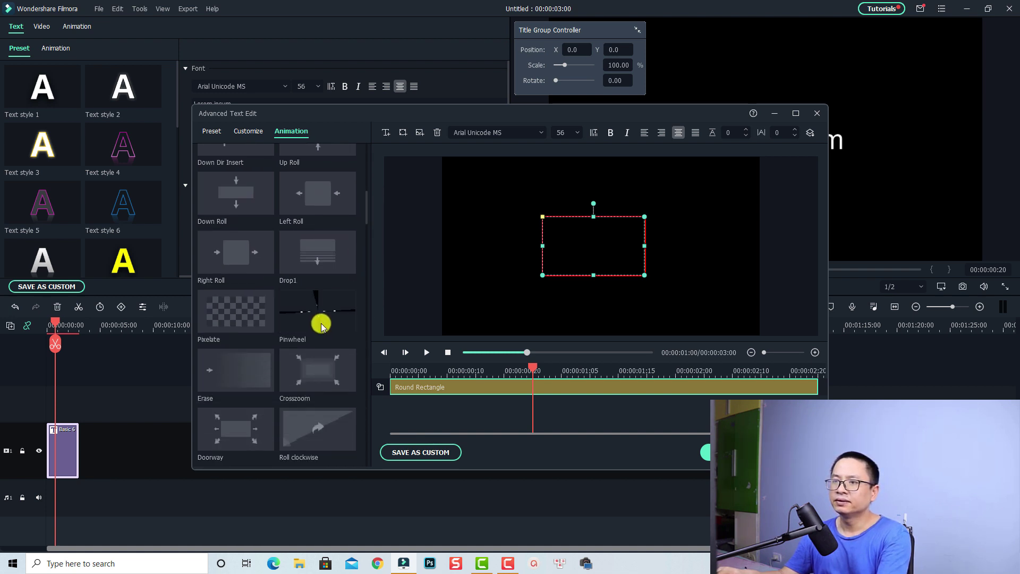
left_click(320, 326)
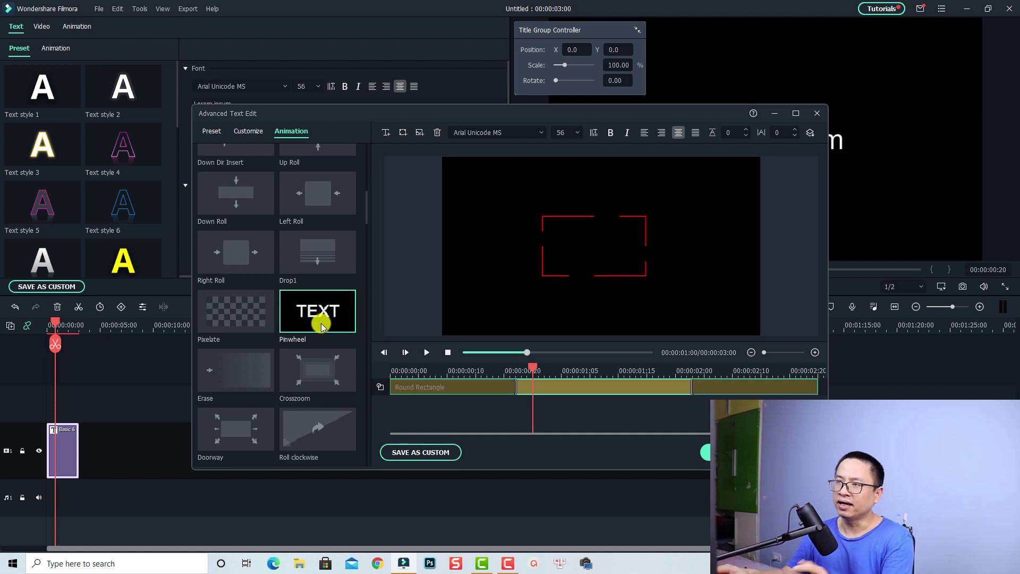
Preview the rectangle's Pinwheel animation in the title editor.
left_click(394, 370)
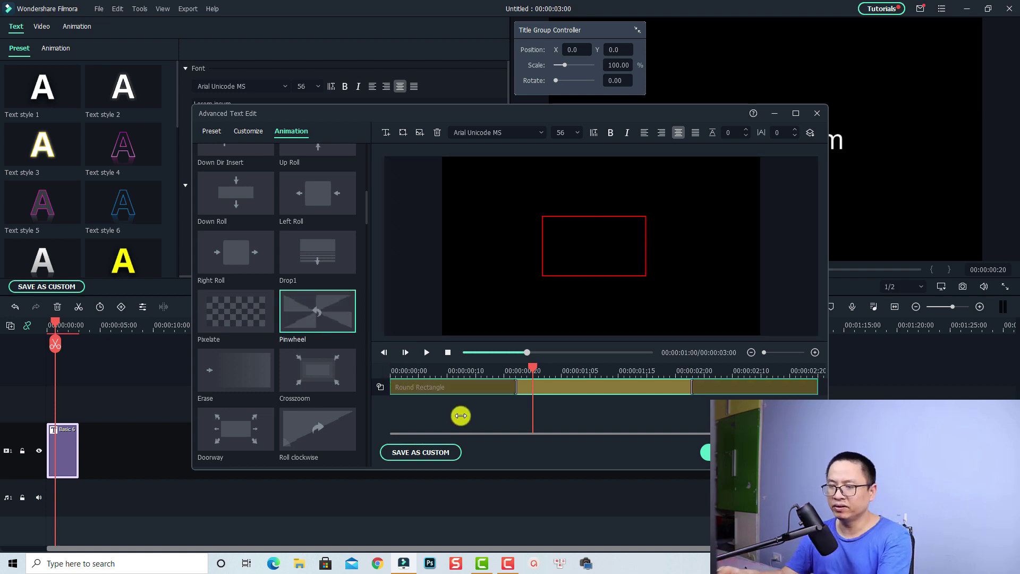
key("space")
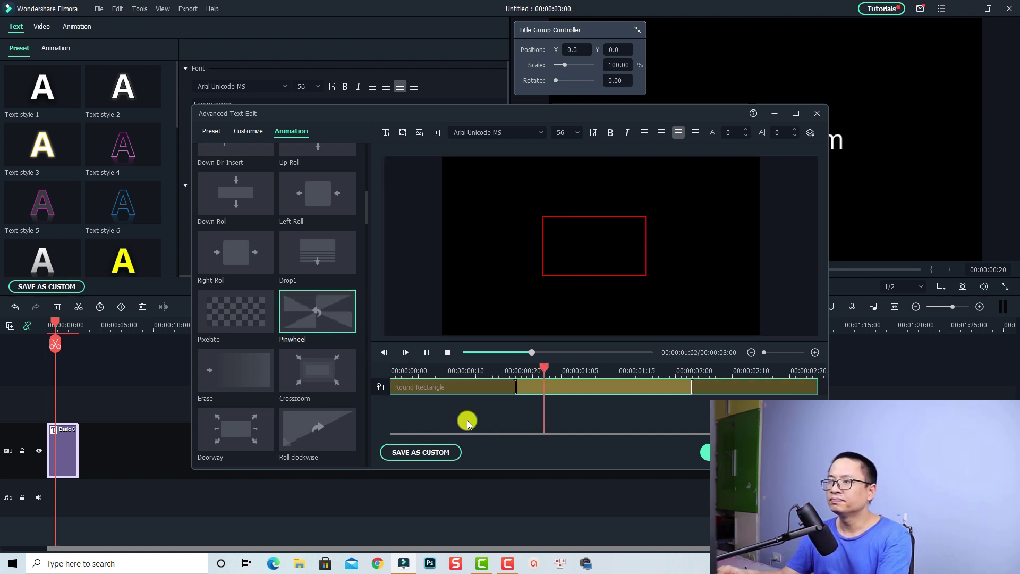
key("space")
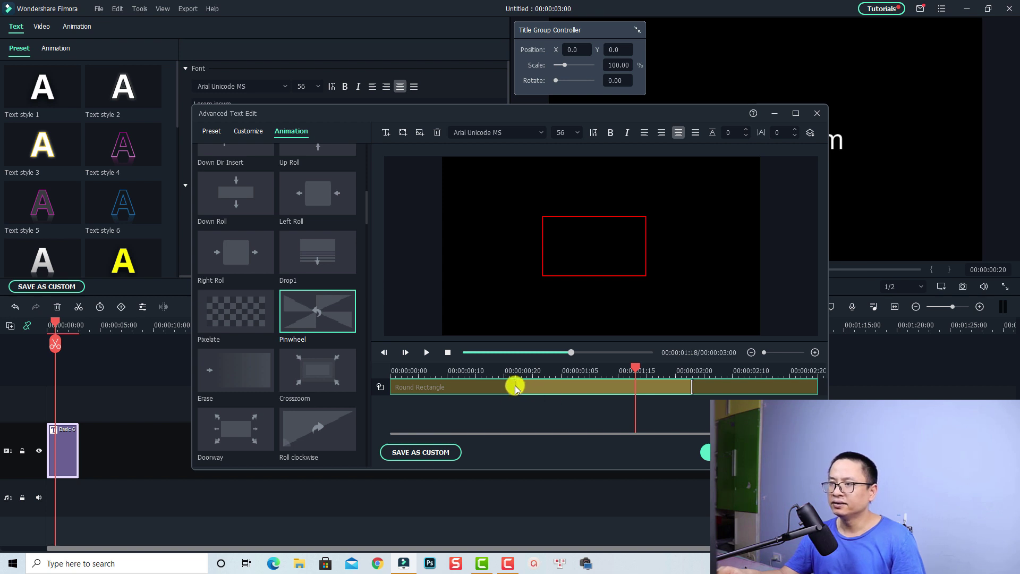
Shorten the rectangle's lead-in animation to 00:00:00:15, start its lead-out at about 00:00:02:14, and play the title from the beginning.
left_click_drag(508, 383, 473, 382)
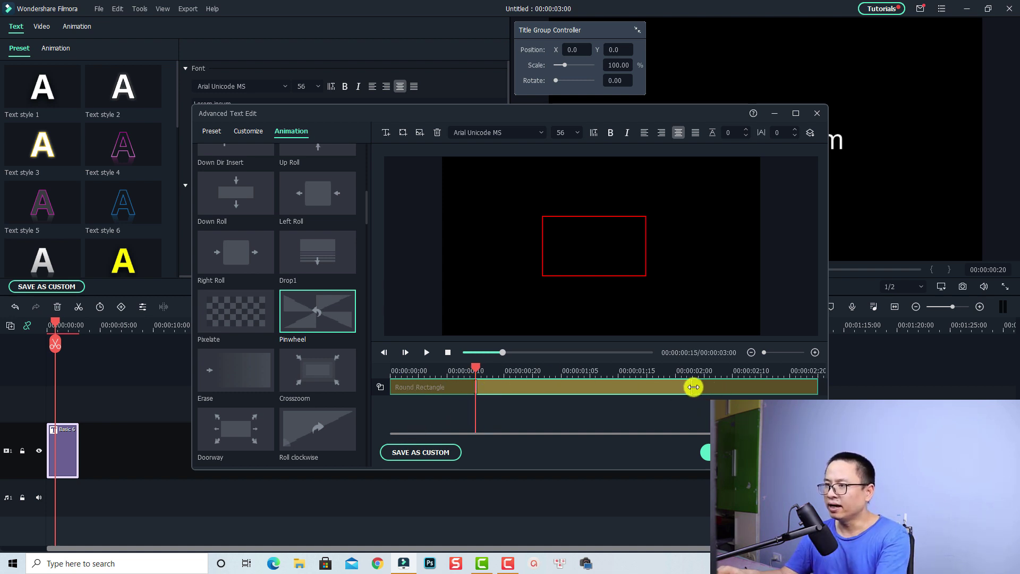
left_click_drag(695, 387, 754, 386)
left_click(399, 371)
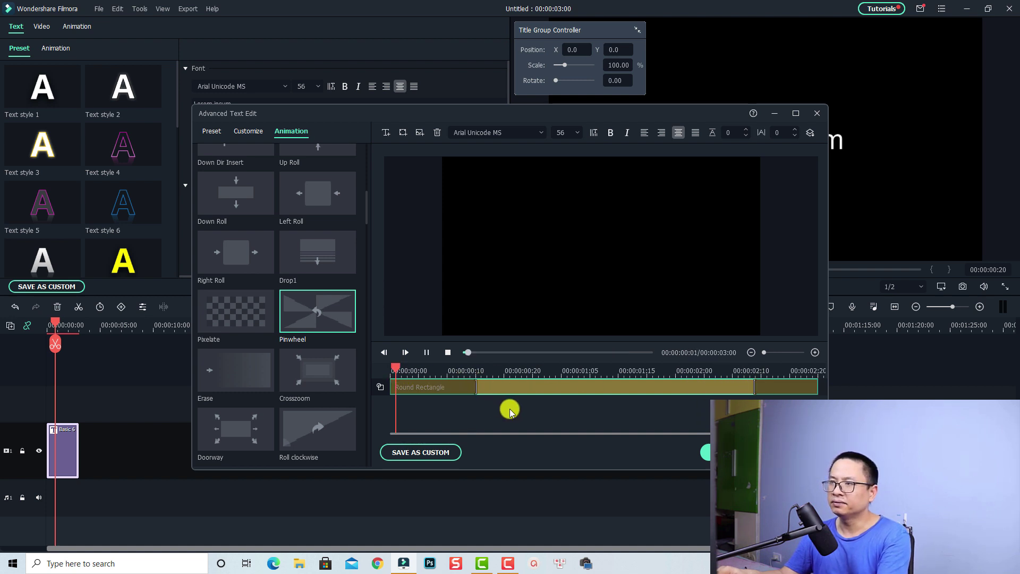
key("space")
key("space")
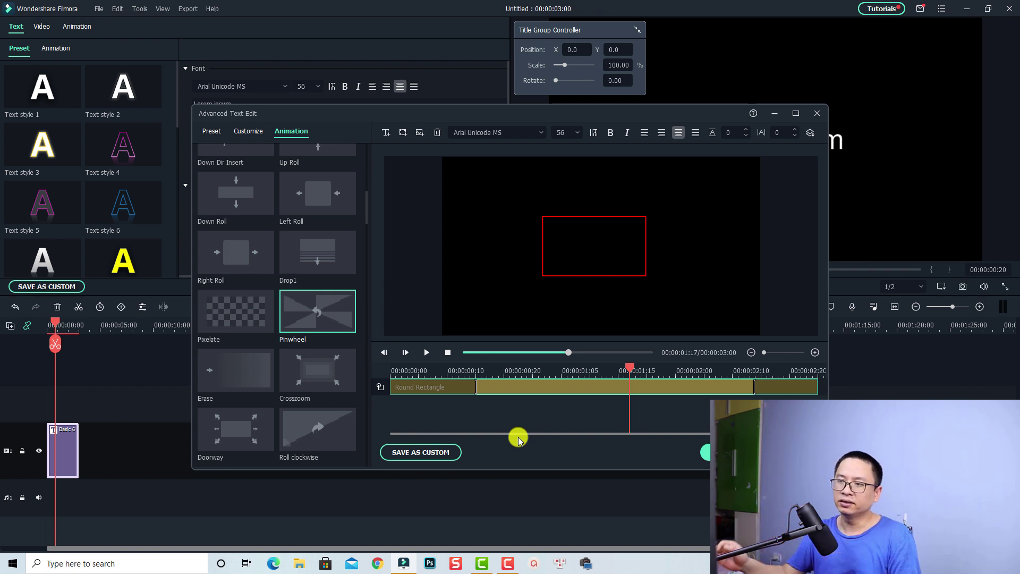
Save the animated rectangle as a custom title named Square1 and apply the edits to the timeline clip.
left_click(425, 452)
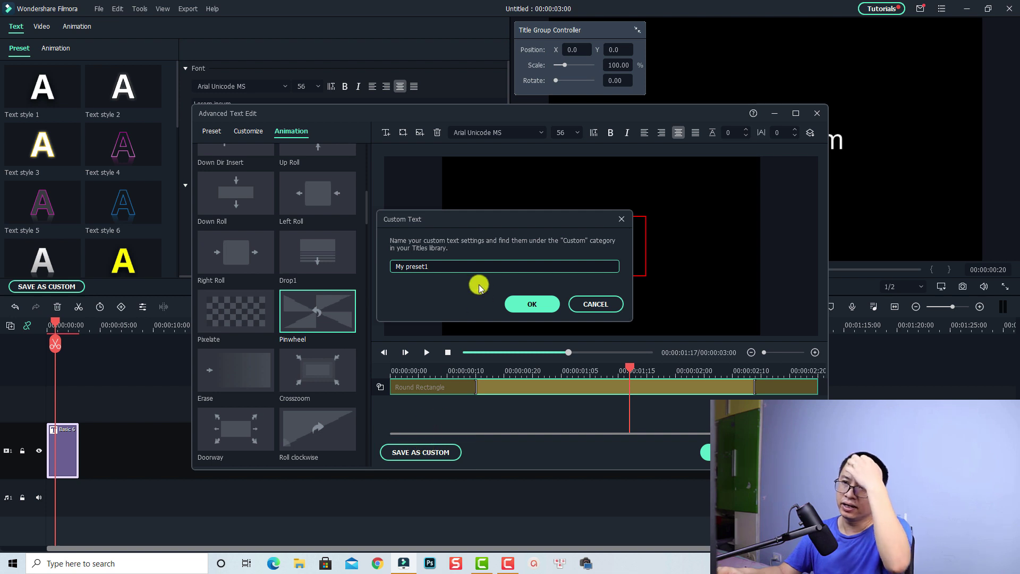
key("ctrl+a")
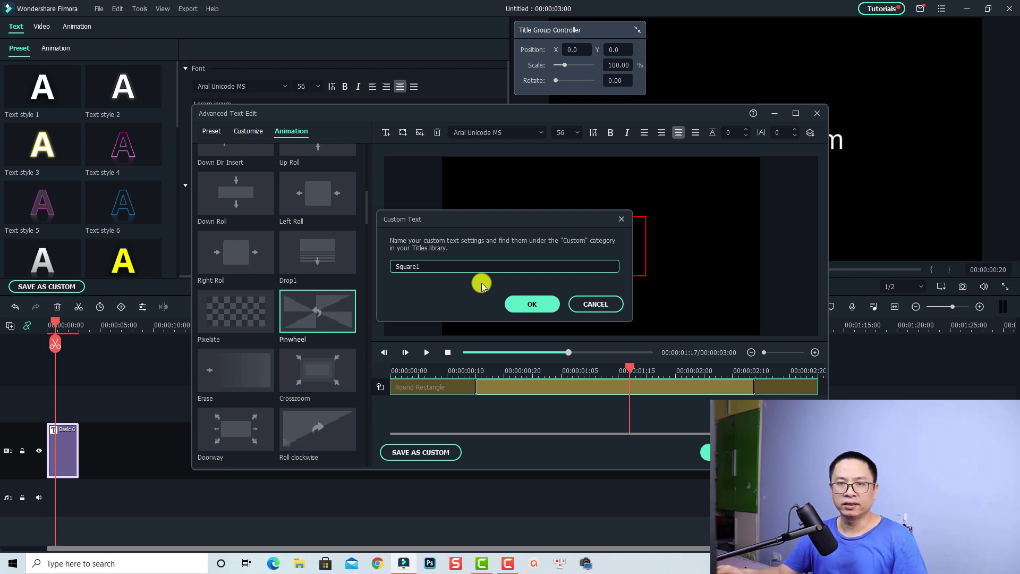
left_click(533, 304)
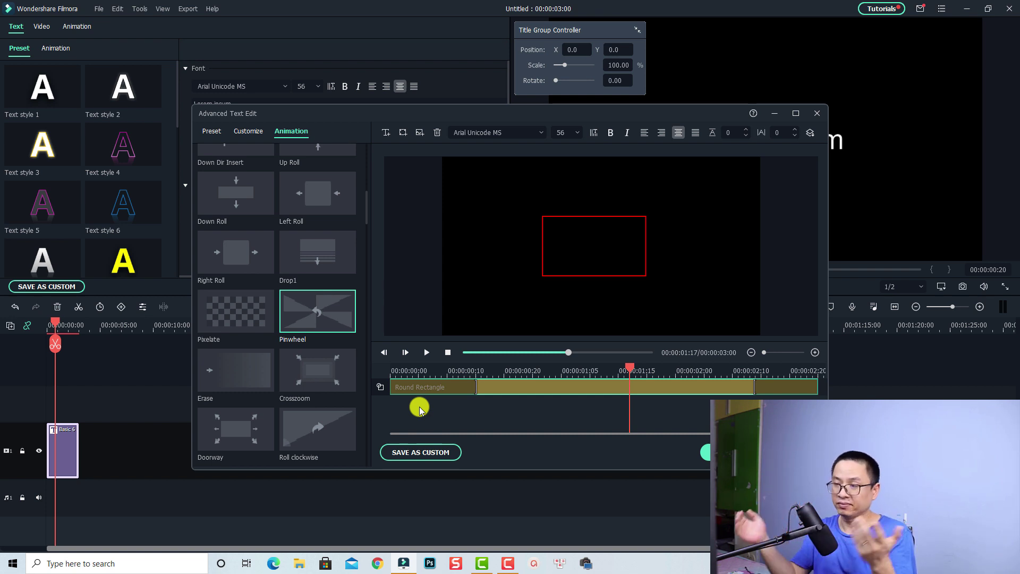
left_click(706, 453)
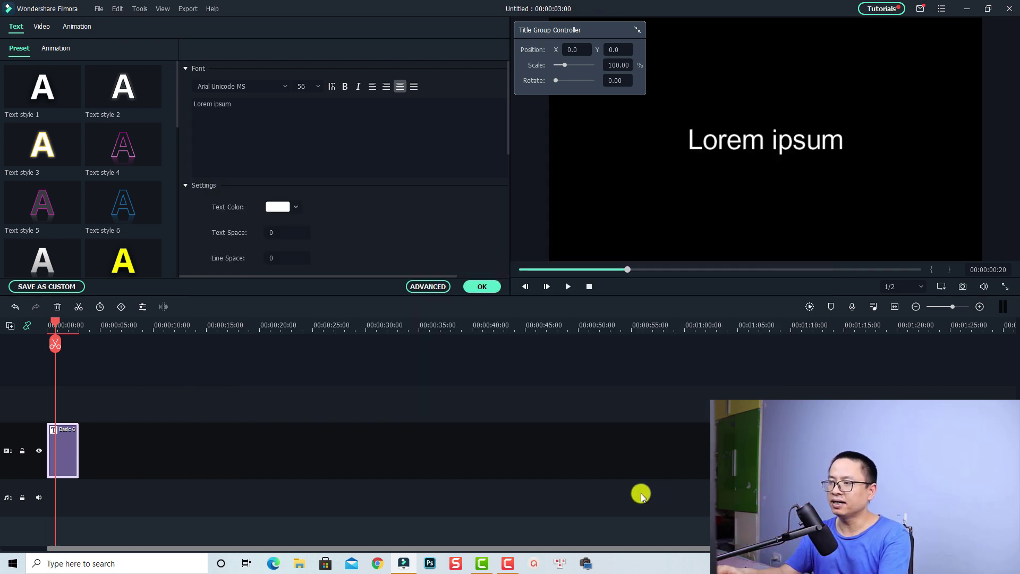
Play the animated rectangle title from the start of the main timeline.
left_click(895, 308)
left_click(50, 326)
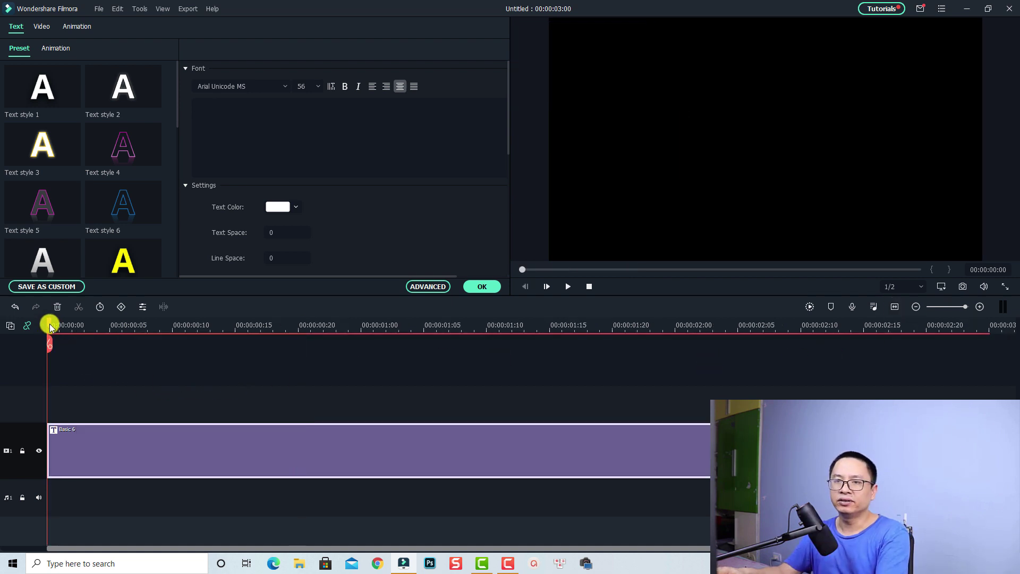
key("space")
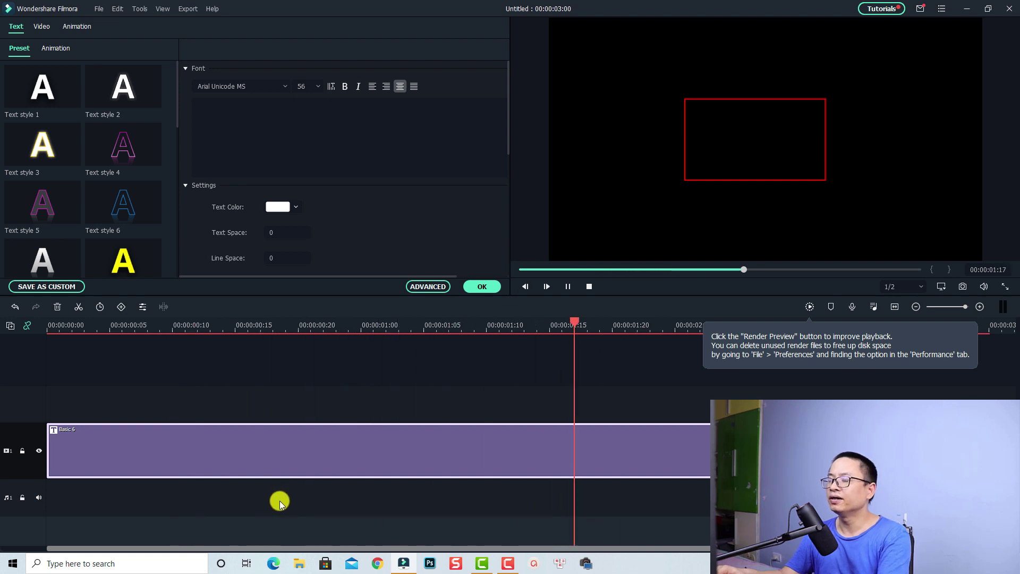
key("space")
Duplicate the title clip on the same track, placing the copy after the original at about 00:00:03:09.
scroll(355, 454, "down", 3)
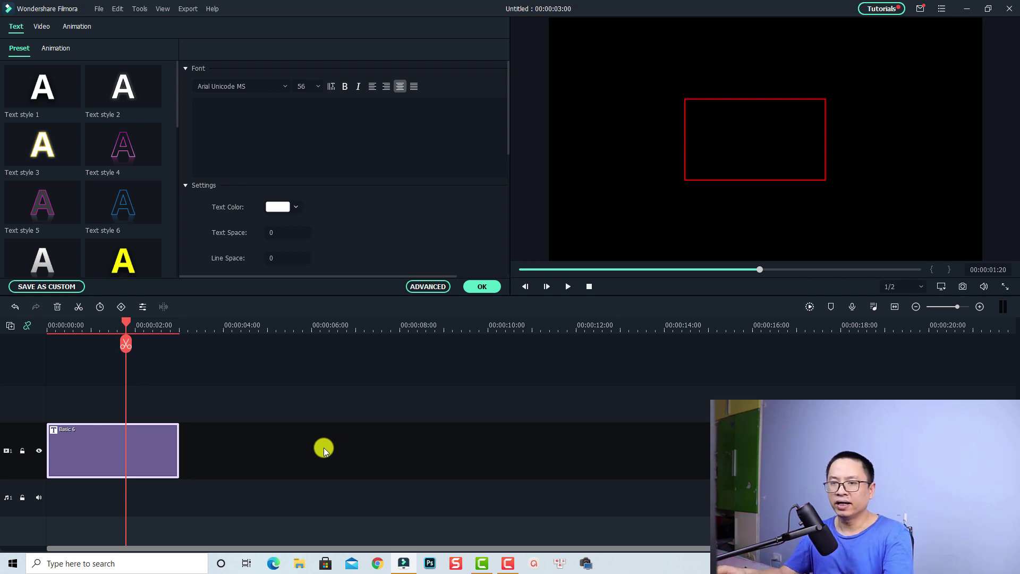
left_click_drag(202, 407, 75, 476)
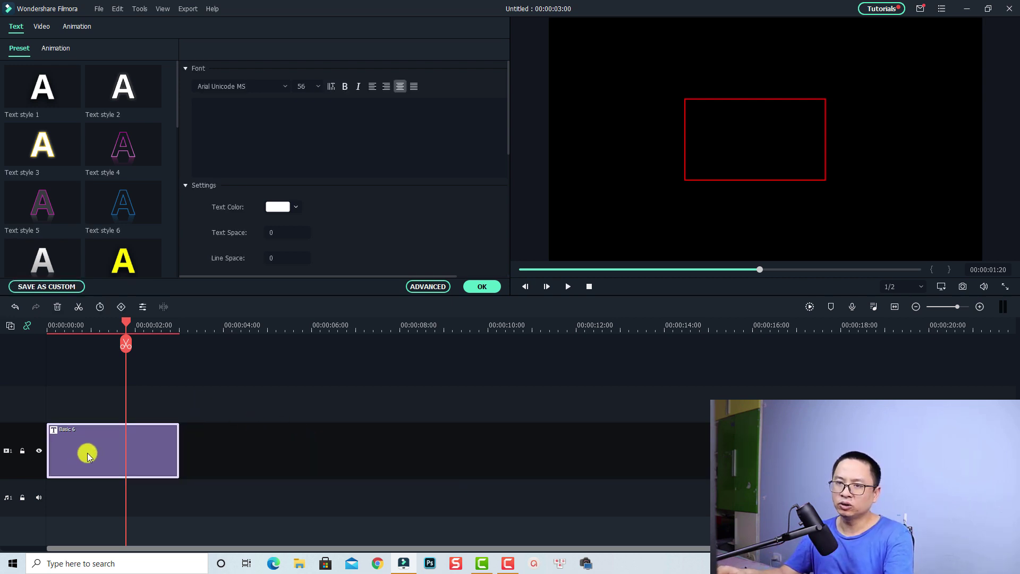
left_click(196, 331)
key("ctrl+v")
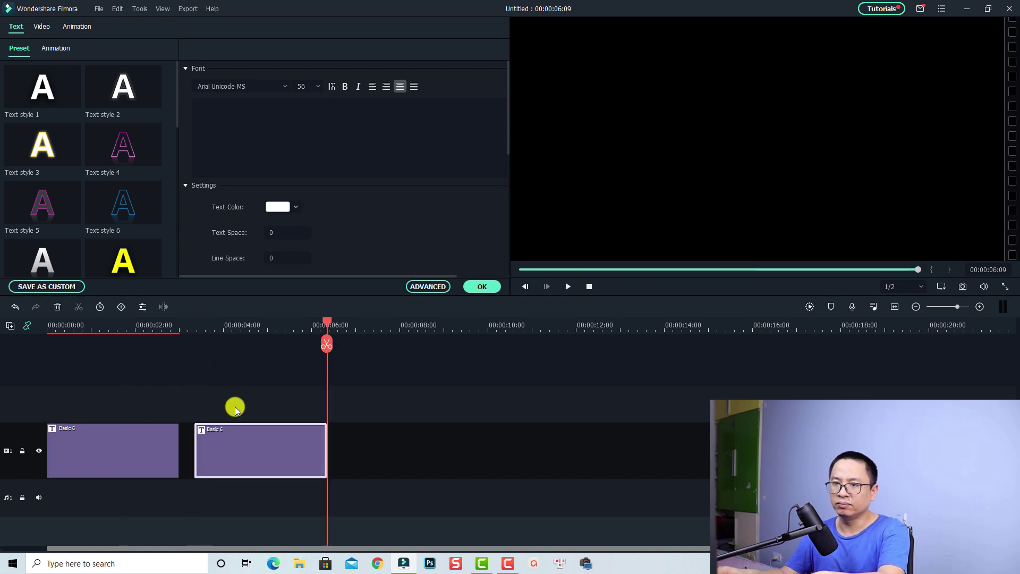
Open the copied title clip for advanced editing and delete its rectangle shape.
left_click(244, 361)
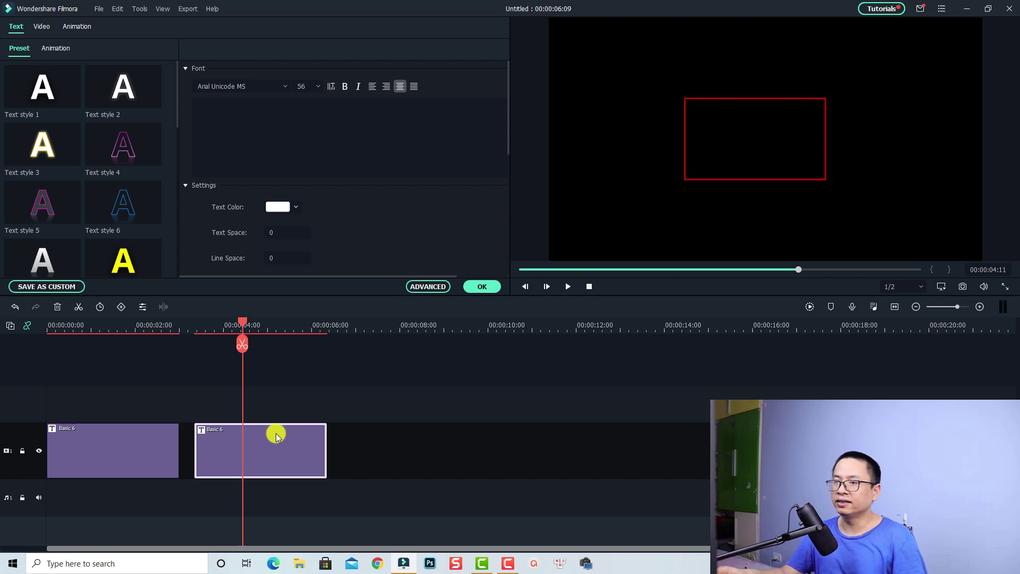
right_click(275, 442)
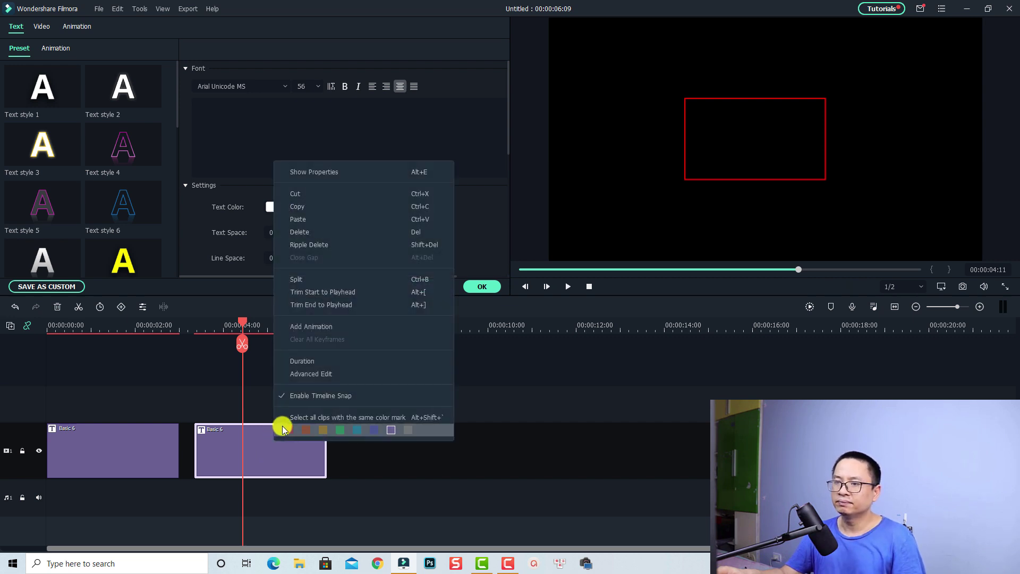
left_click(311, 374)
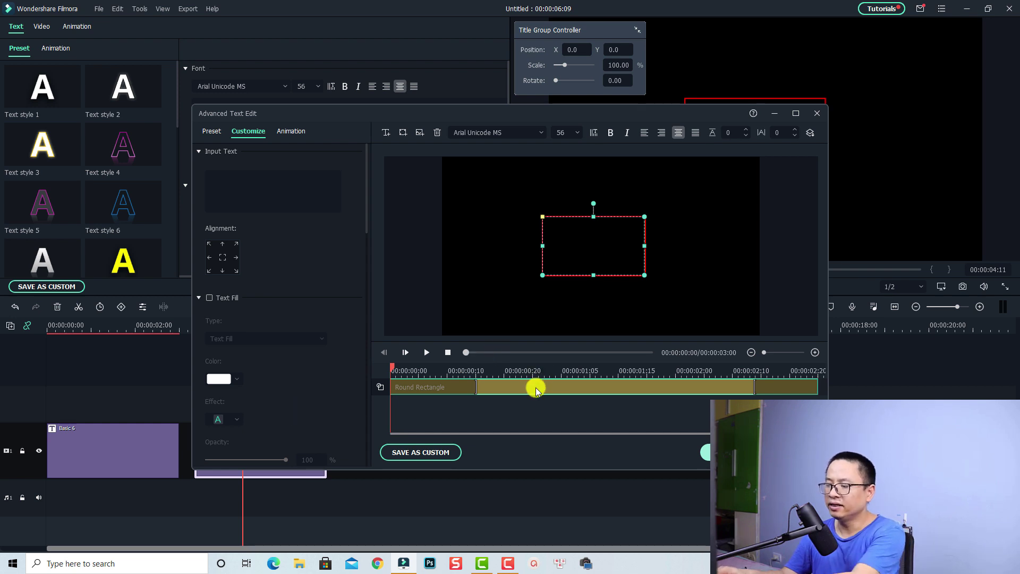
key("Delete")
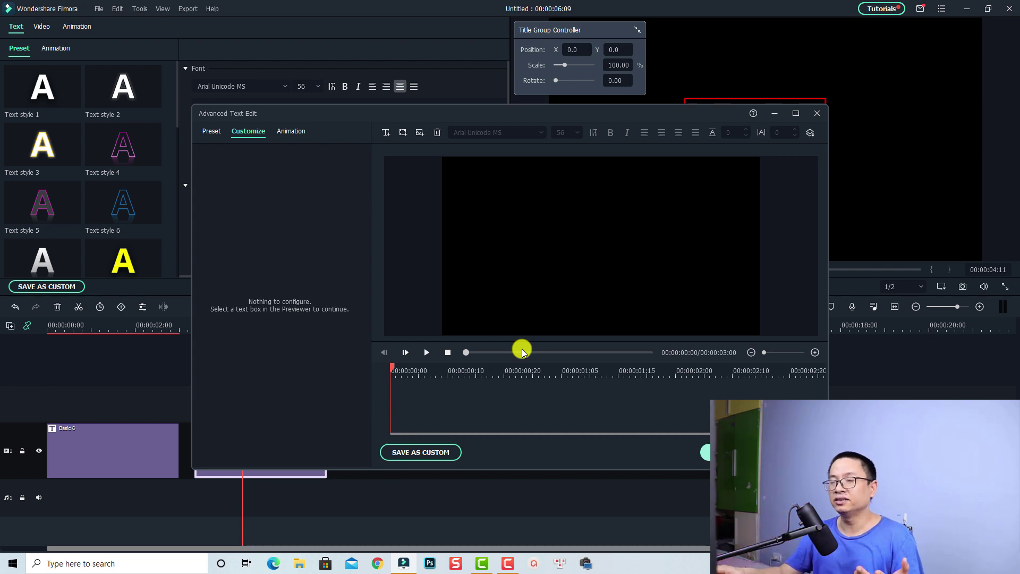
Add an unfilled, red-bordered circle shape to the copied title and play it back briefly.
left_click(404, 135)
left_click(417, 189)
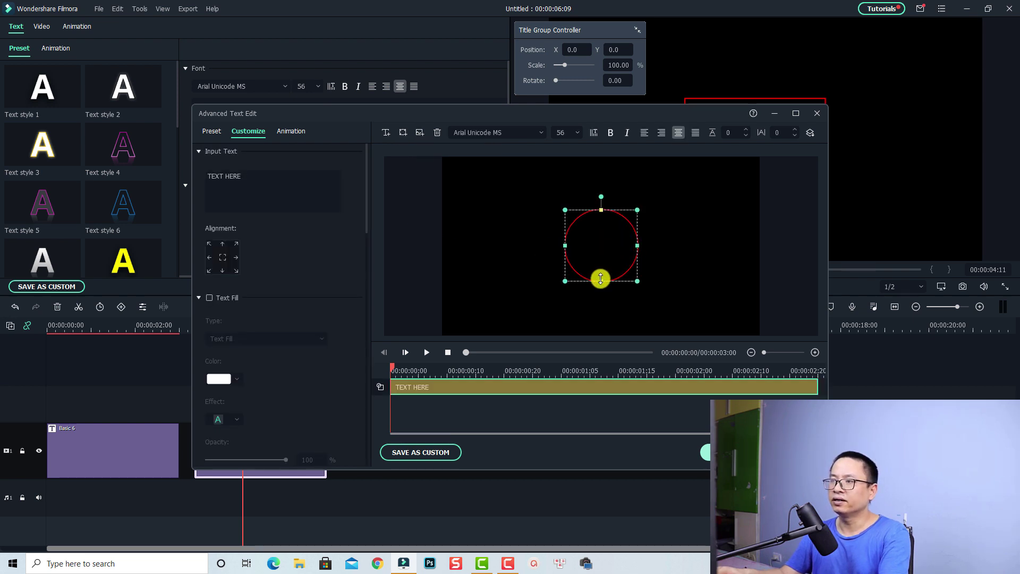
left_click(591, 284)
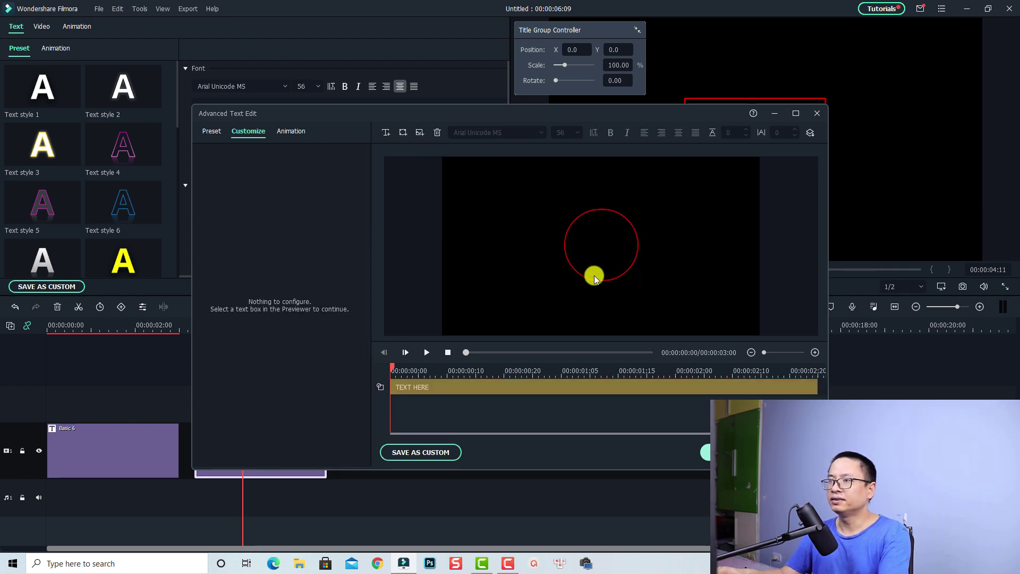
left_click(593, 279)
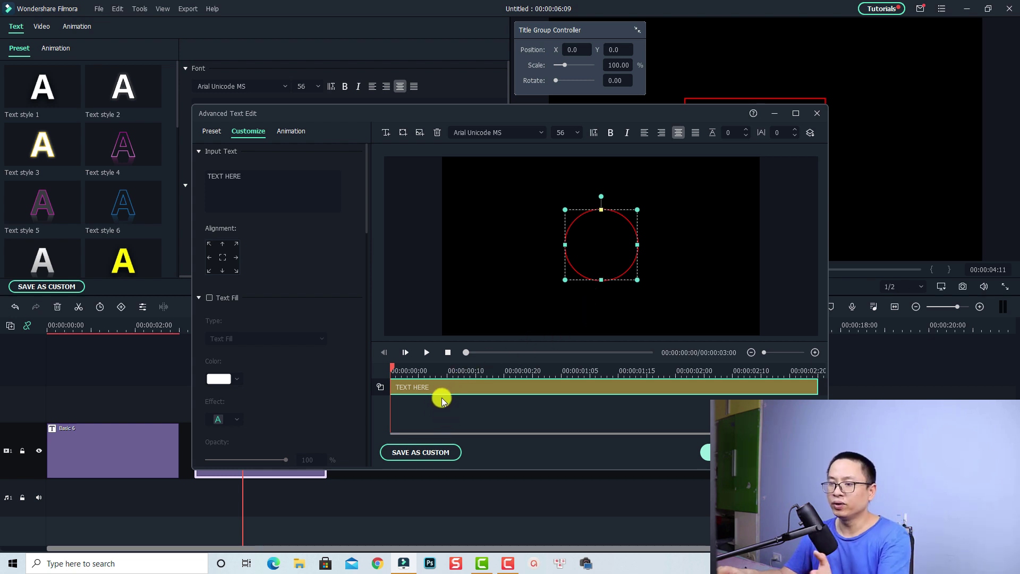
key("space")
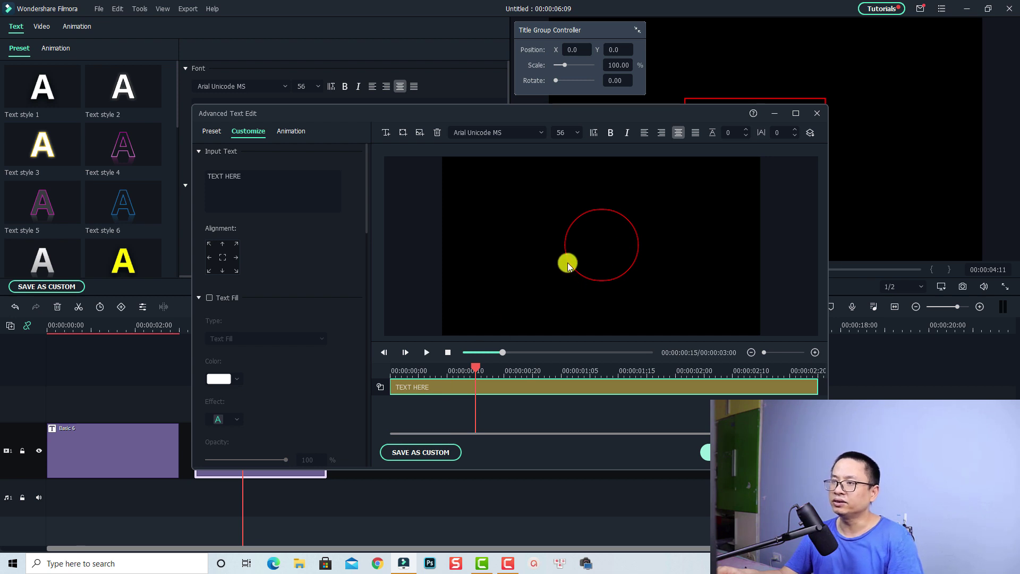
Apply the Drop1 animation to the circle and start its lead-out at 00:00:02:14.
left_click(289, 131)
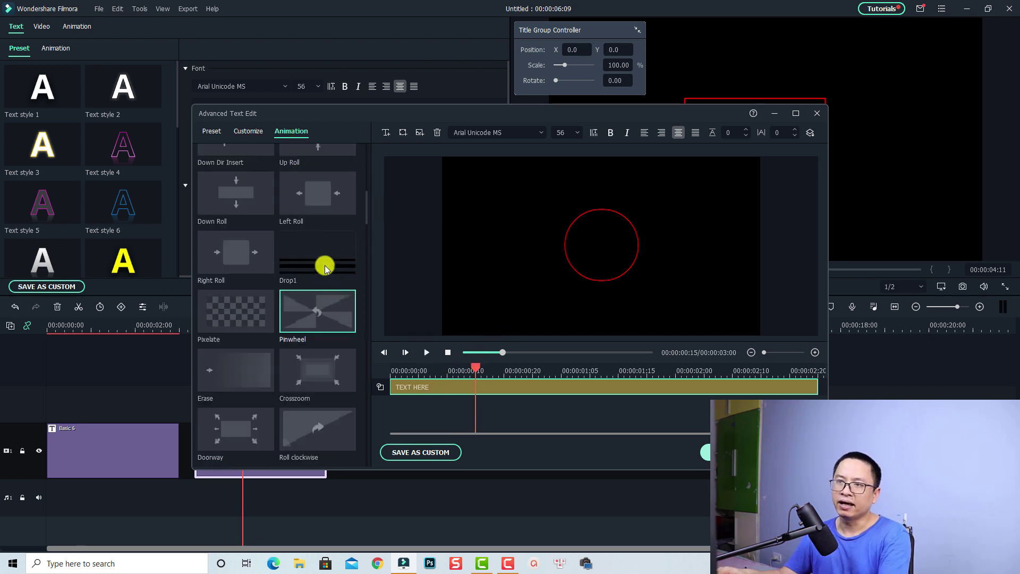
left_click(324, 266)
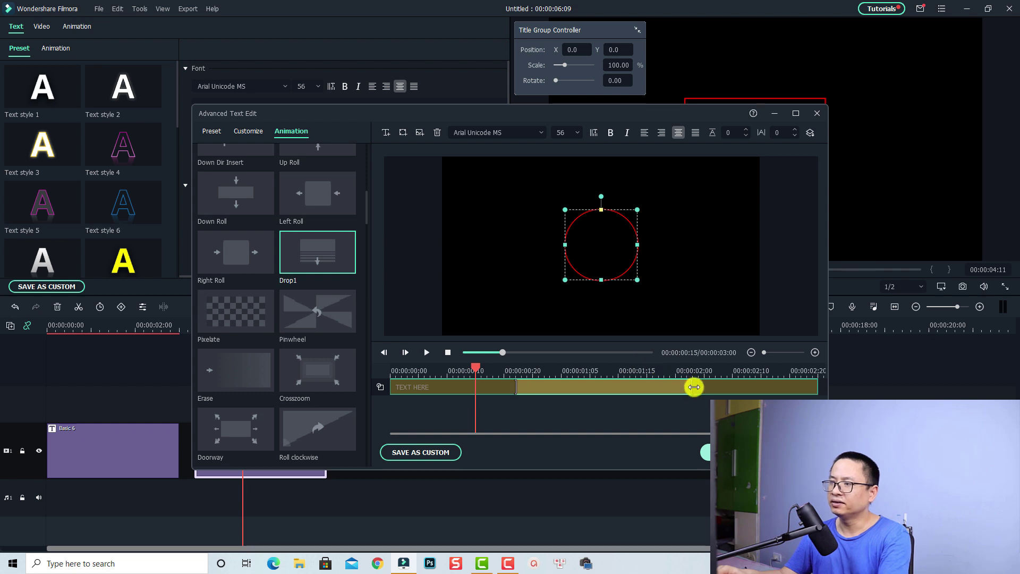
left_click_drag(694, 387, 759, 387)
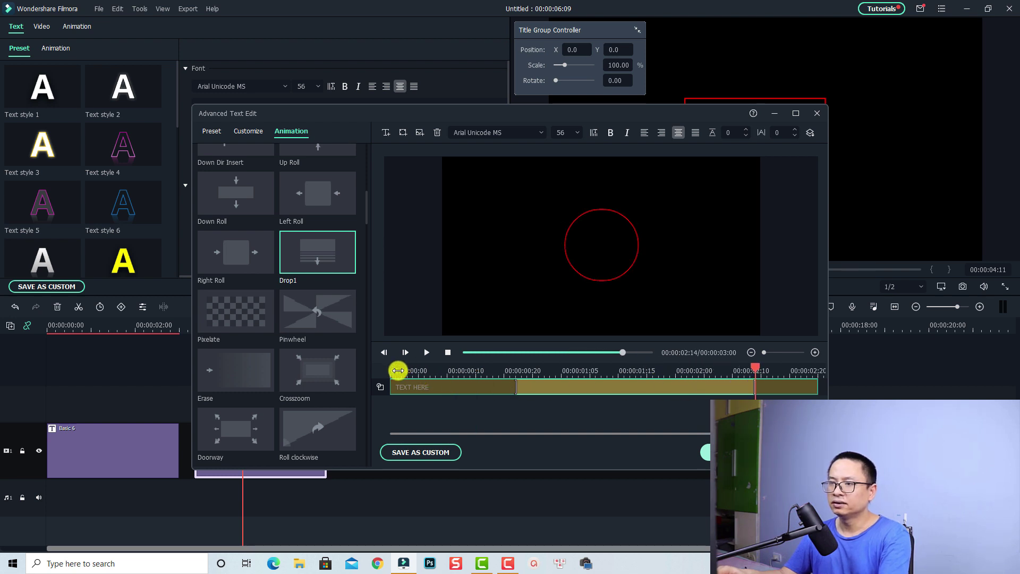
Play the circle title's Drop1 animation from the beginning.
left_click(398, 370)
key("space")
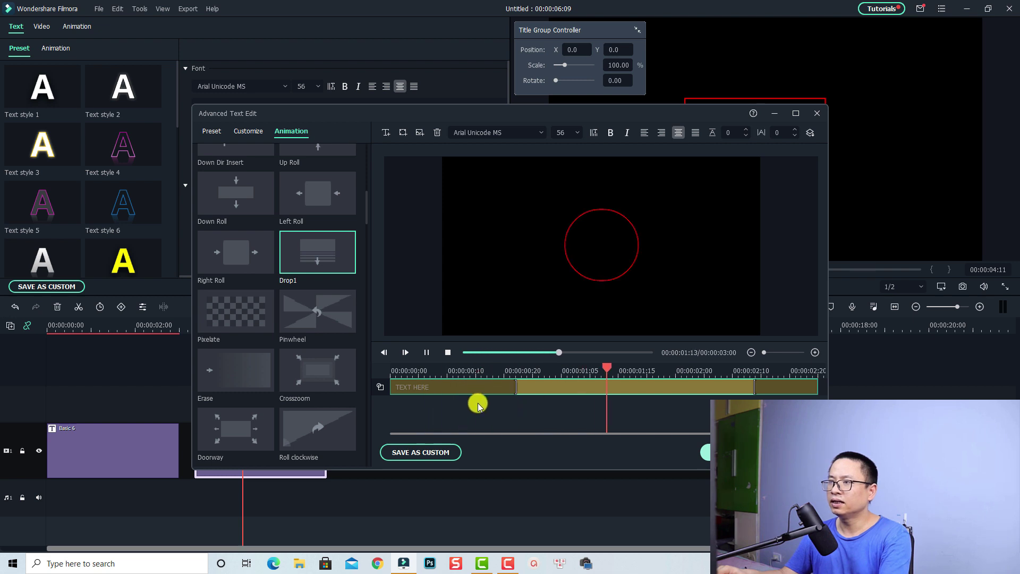
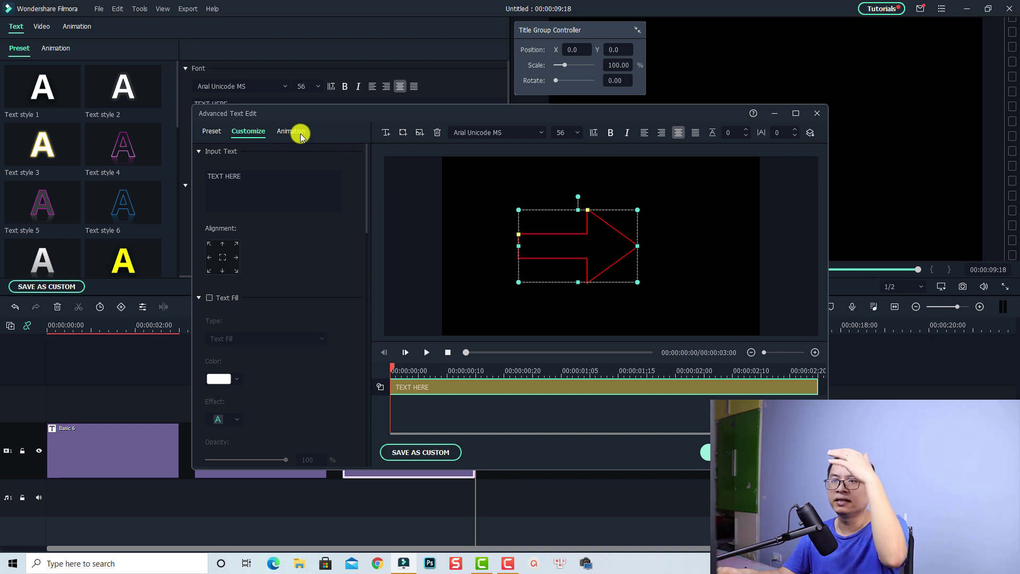
Apply the Left Dir Insert animation to the arrow, preview it, and start its lead-out at 00:00:02:16.
left_click(293, 132)
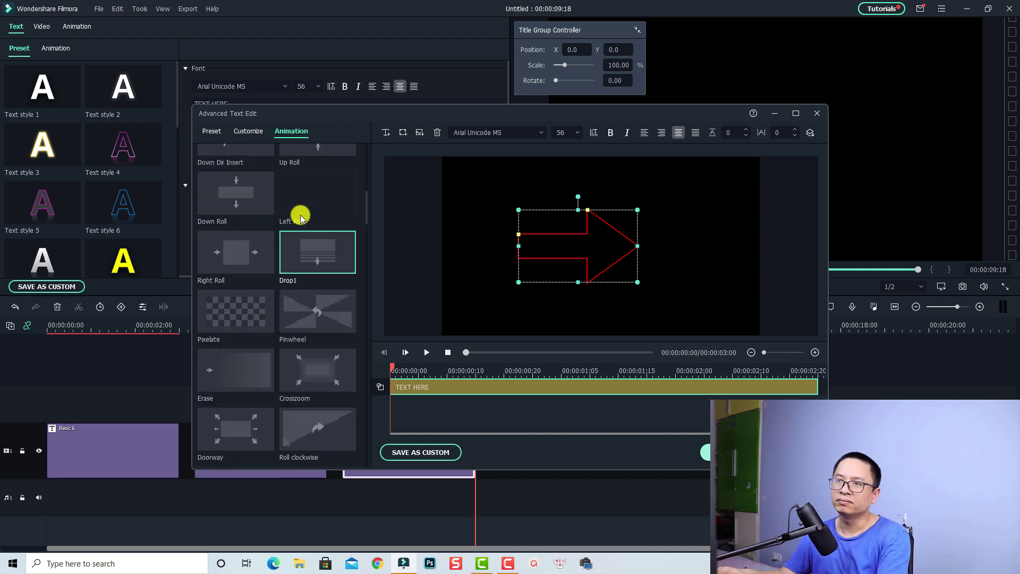
scroll(312, 250, "up", 5)
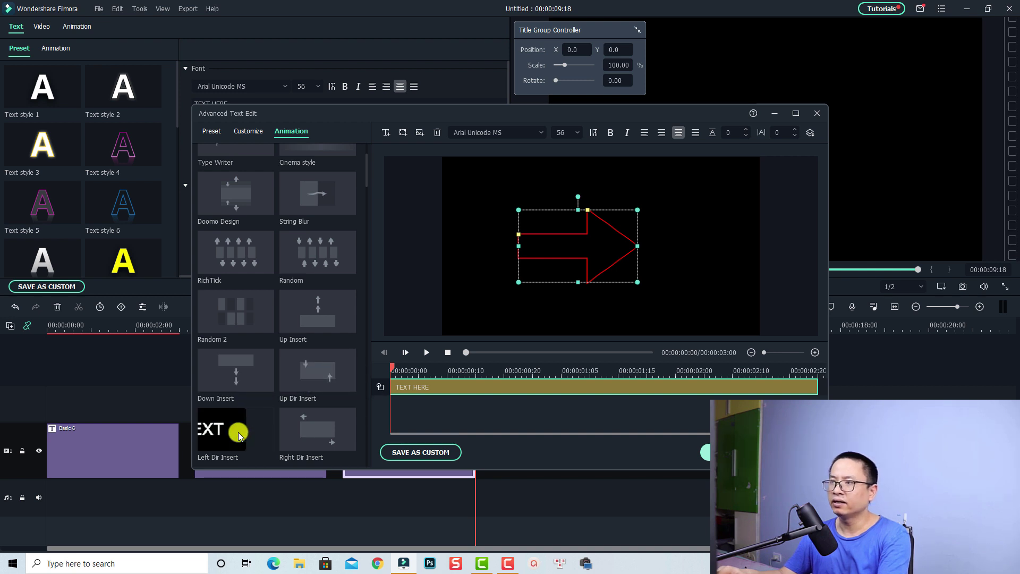
double_click(238, 434)
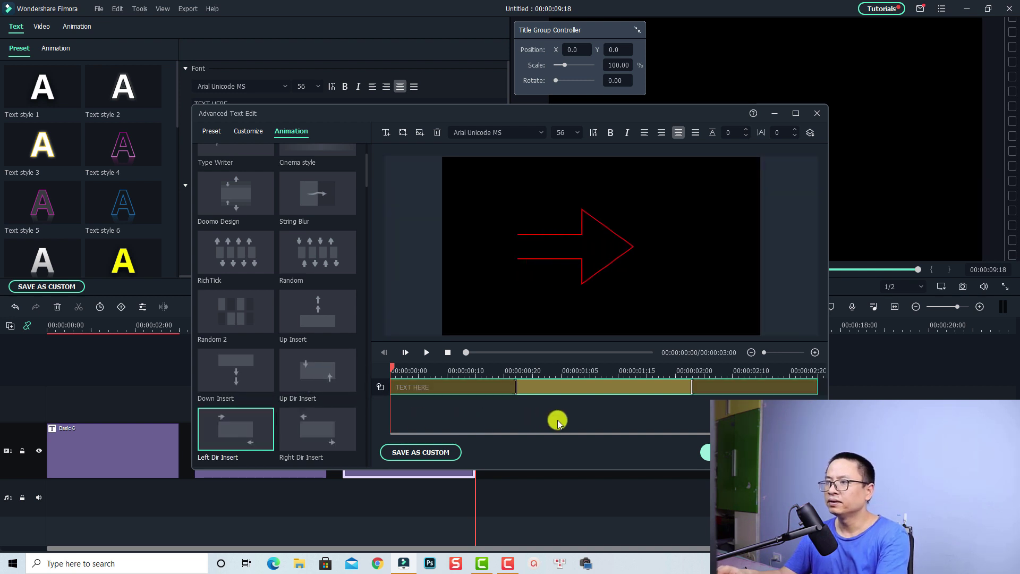
key("space")
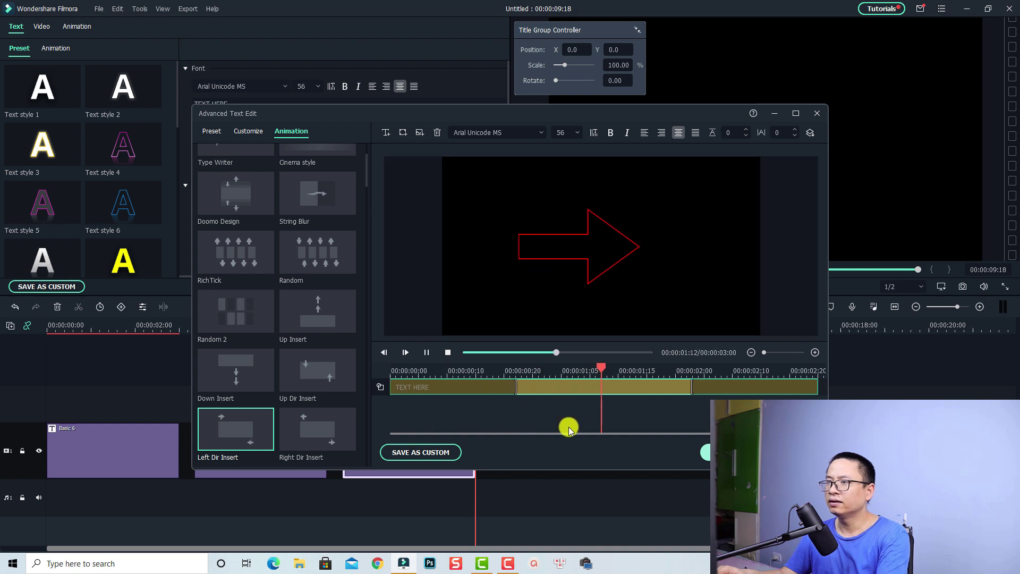
key("space")
left_click_drag(696, 390, 773, 384)
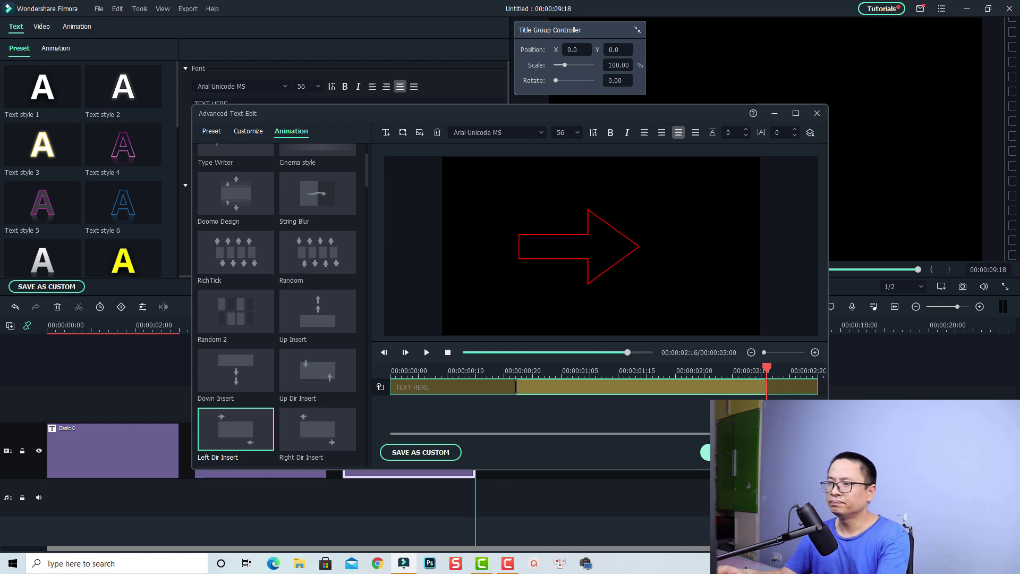
Save the animated arrow title as a custom preset named Arrow1.
left_click(421, 452)
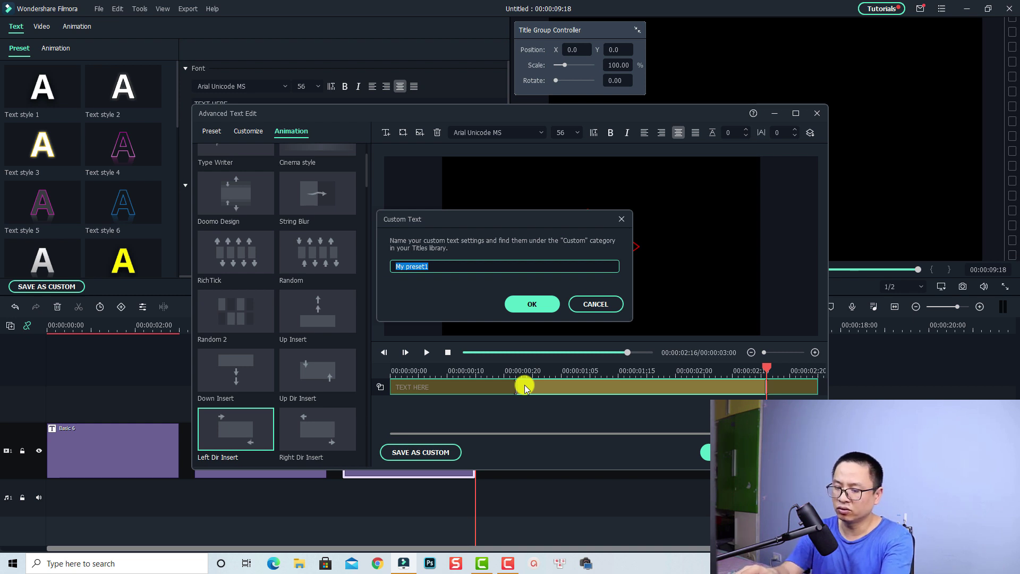
type("Arrow1")
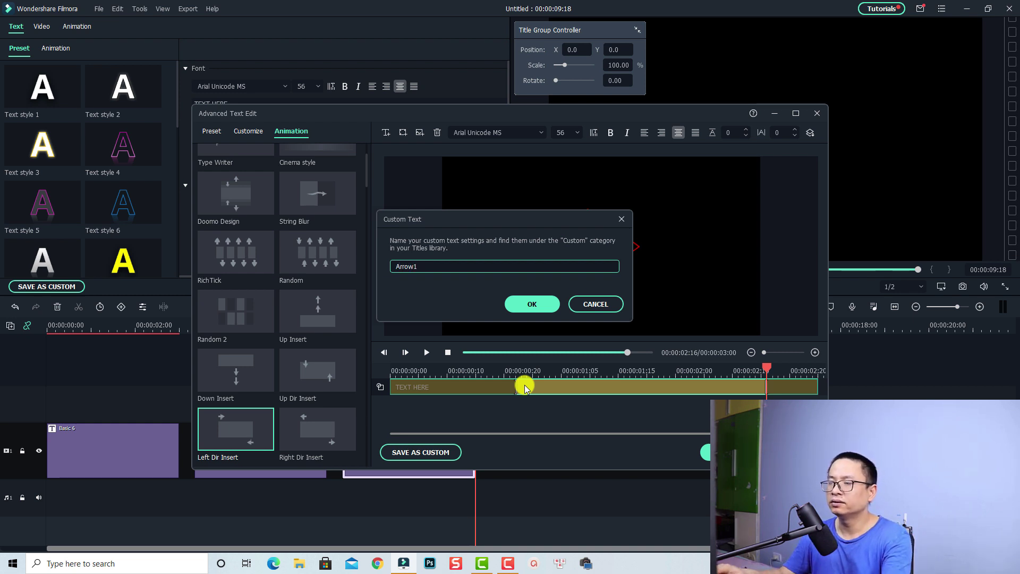
left_click(532, 303)
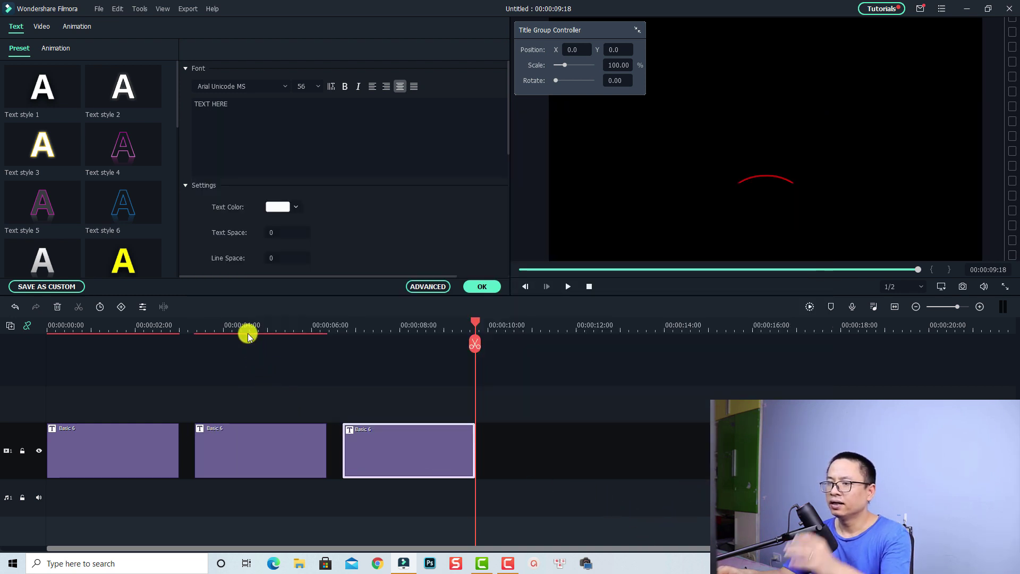
Open the circle title clip for advanced editing and save it as a custom preset named Circle1.
left_click(246, 419)
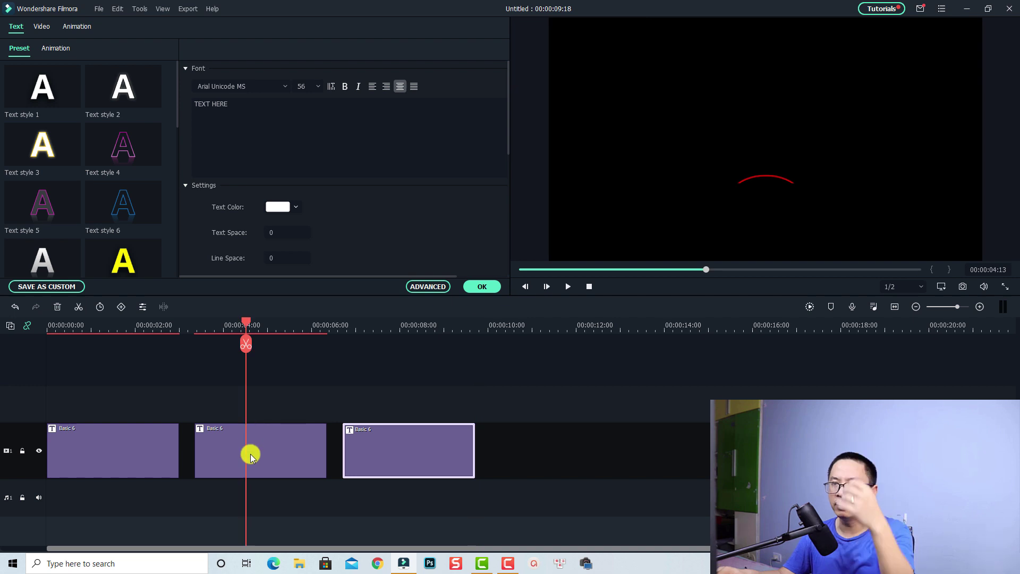
left_click(250, 452)
right_click(251, 446)
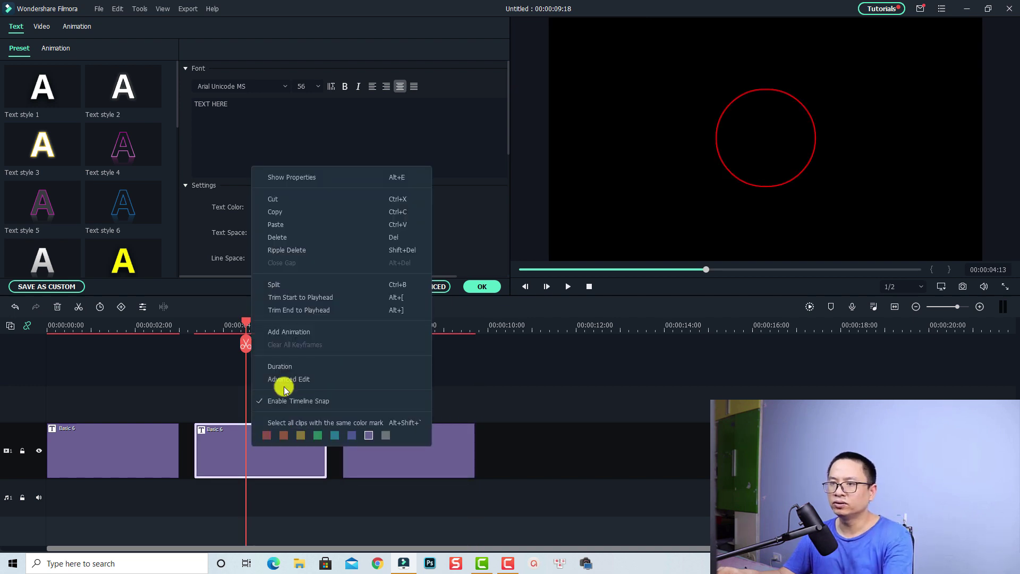
left_click(287, 378)
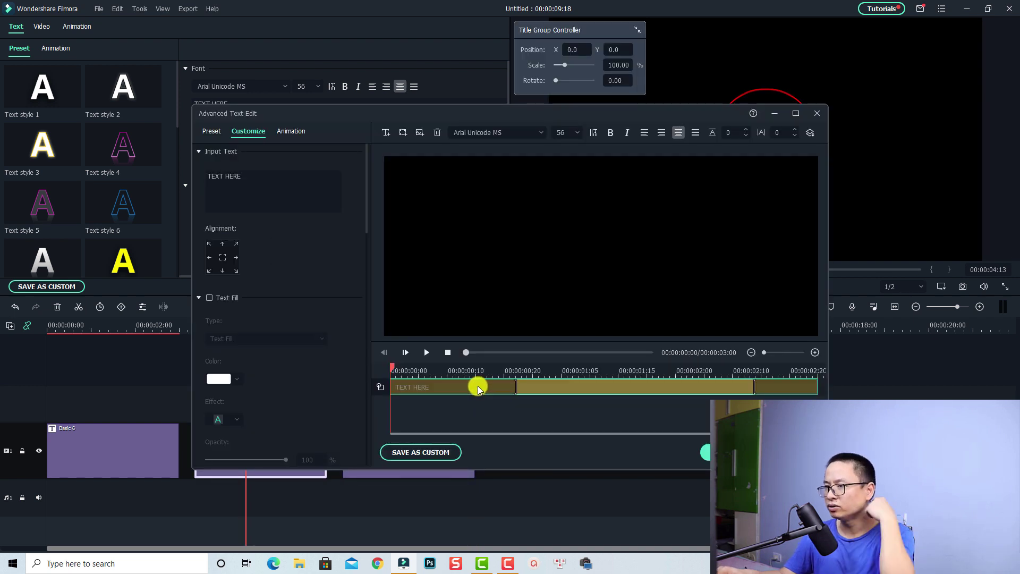
left_click(429, 452)
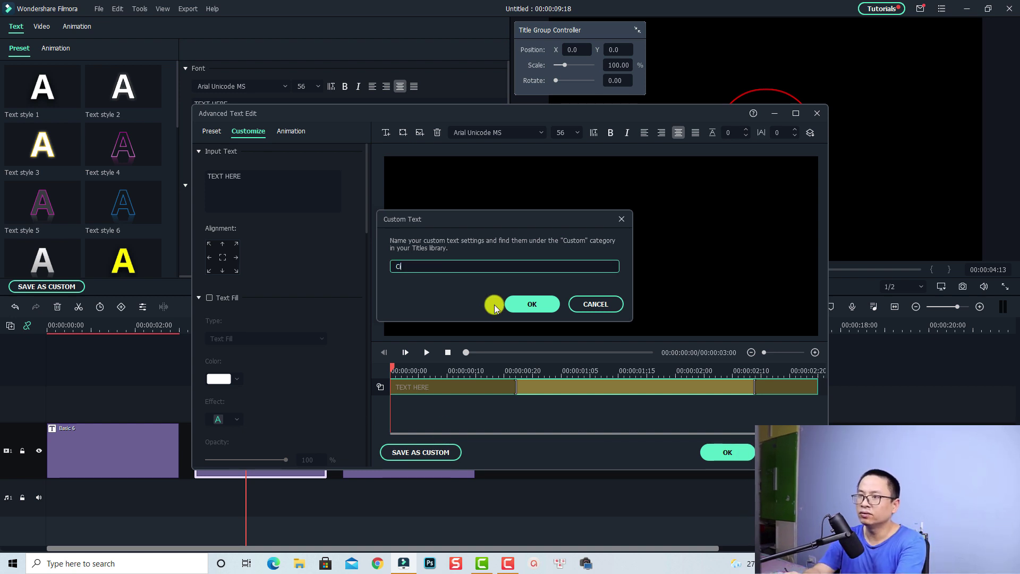
type("Circle")
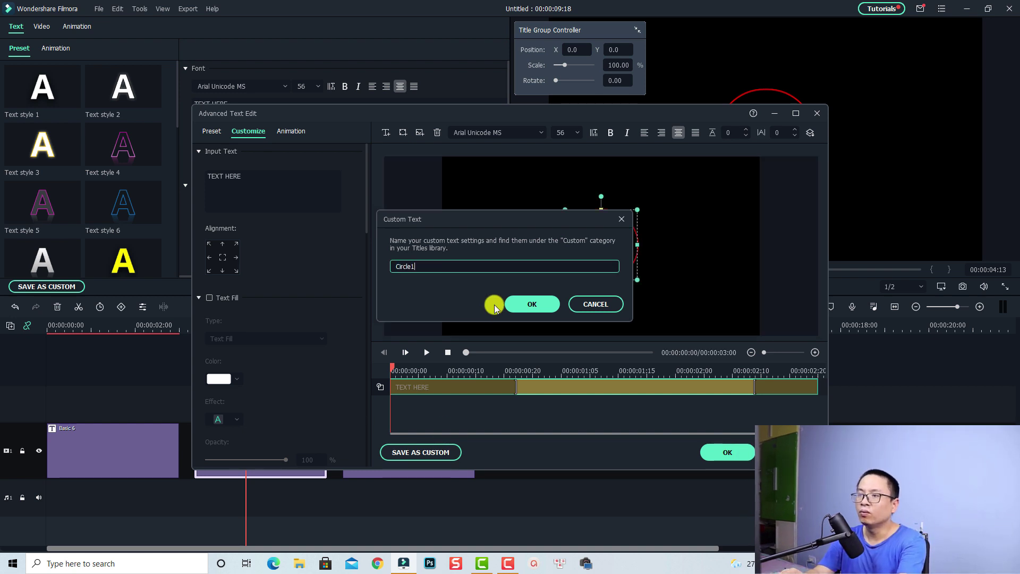
type("1")
left_click(526, 303)
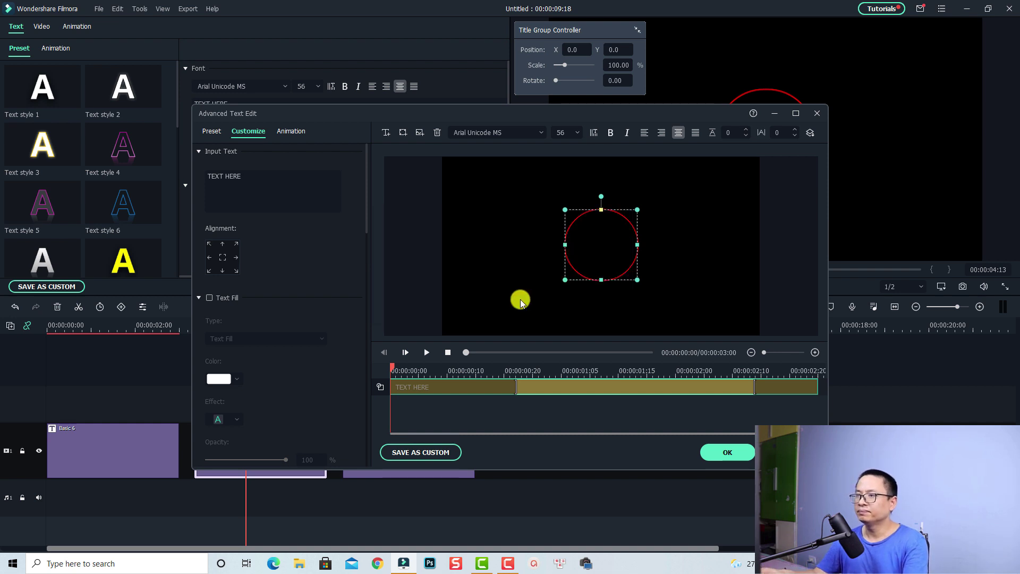
left_click(726, 452)
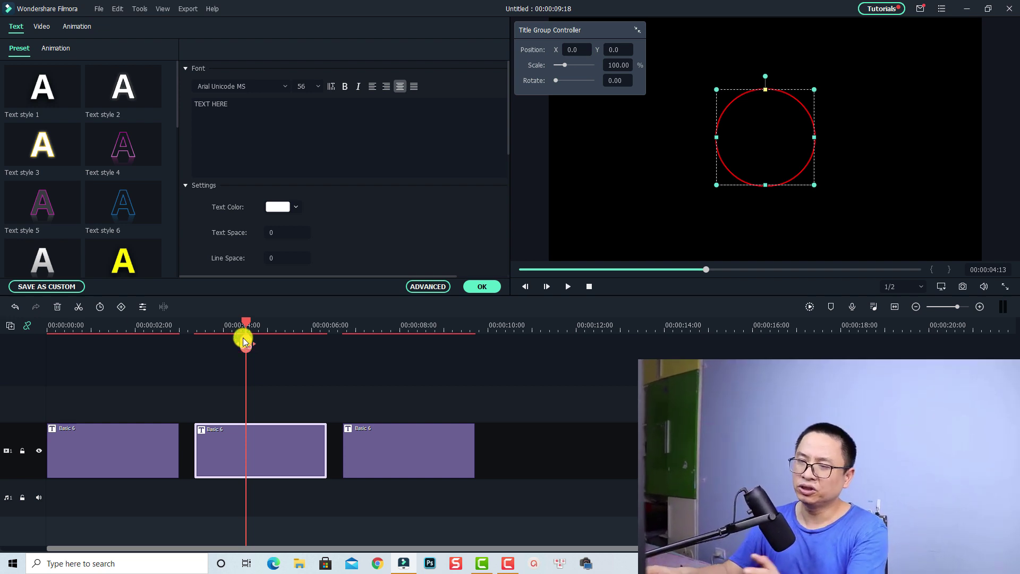
Play the three title clips on the timeline from near the start.
left_click(52, 330)
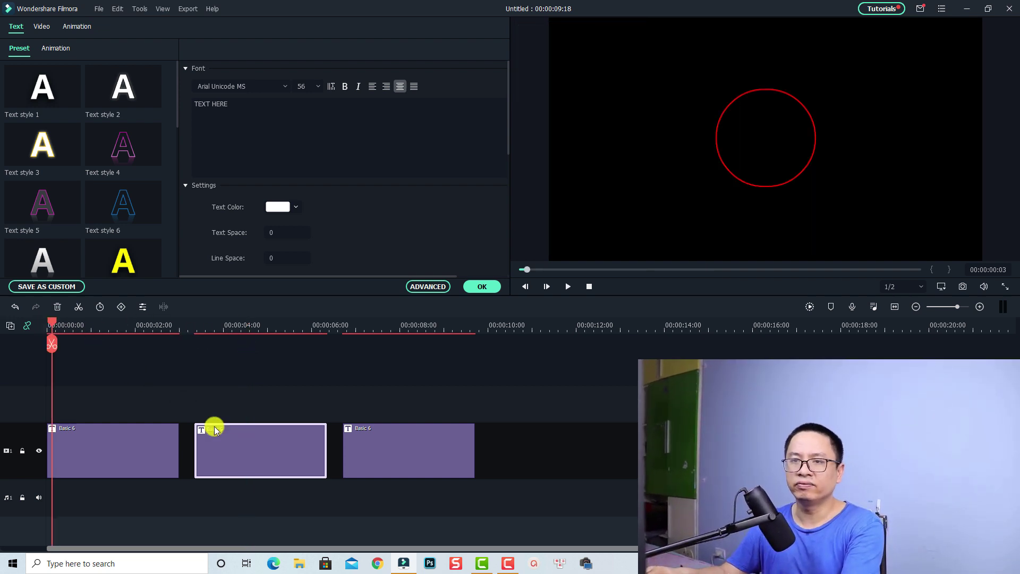
key("space")
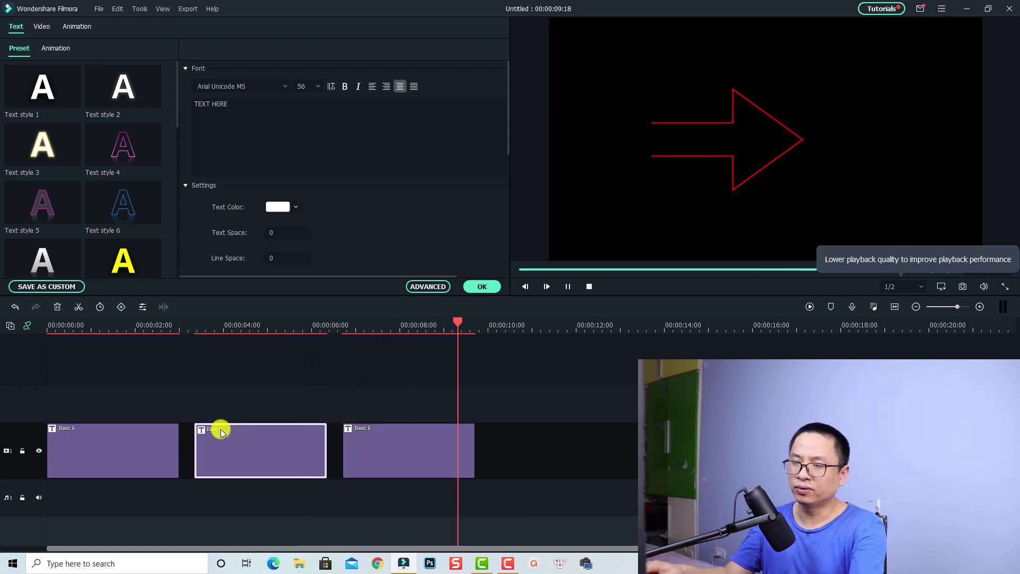
key("space")
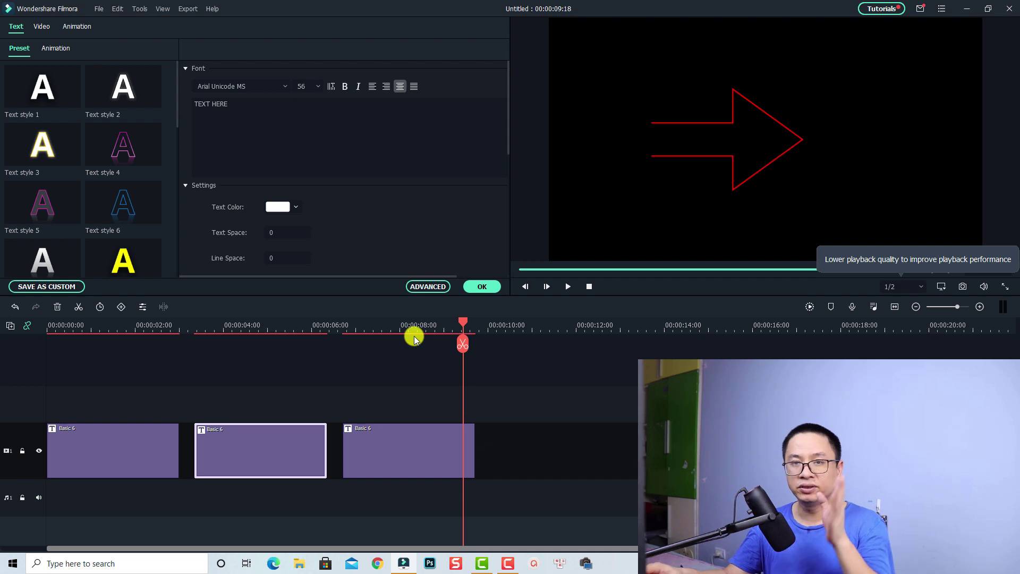
Close the title settings and delete all three title clips from the timeline.
left_click(482, 286)
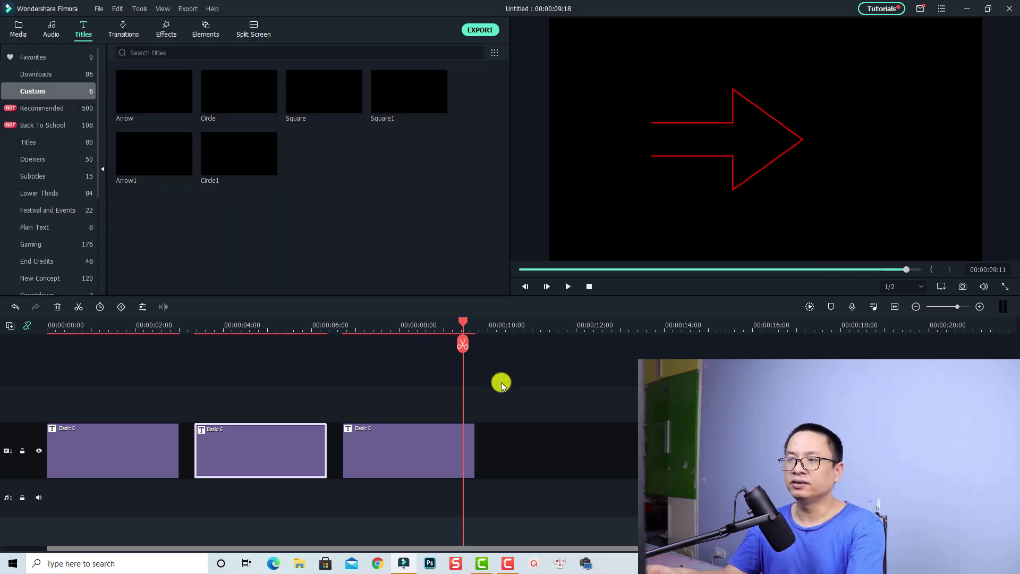
left_click_drag(501, 380, 93, 492)
key("Delete")
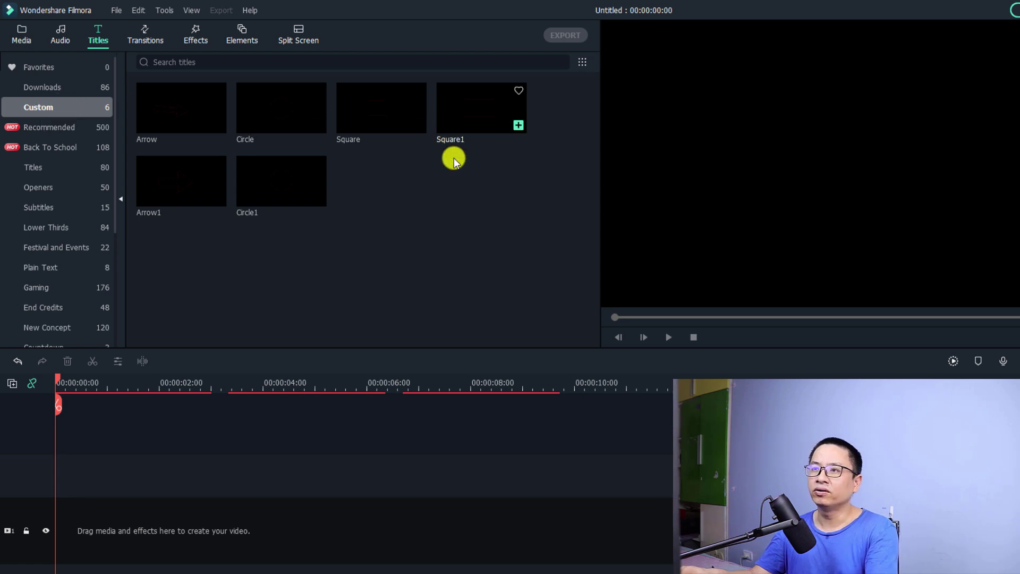
Preview the Arrow1 and Circle1 custom titles from the library.
left_click(178, 187)
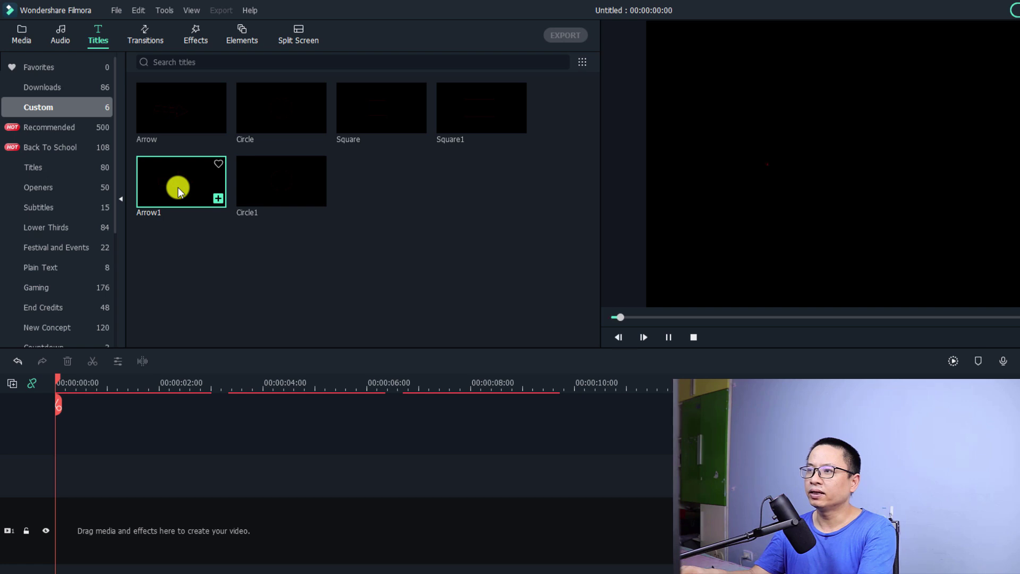
left_click(278, 195)
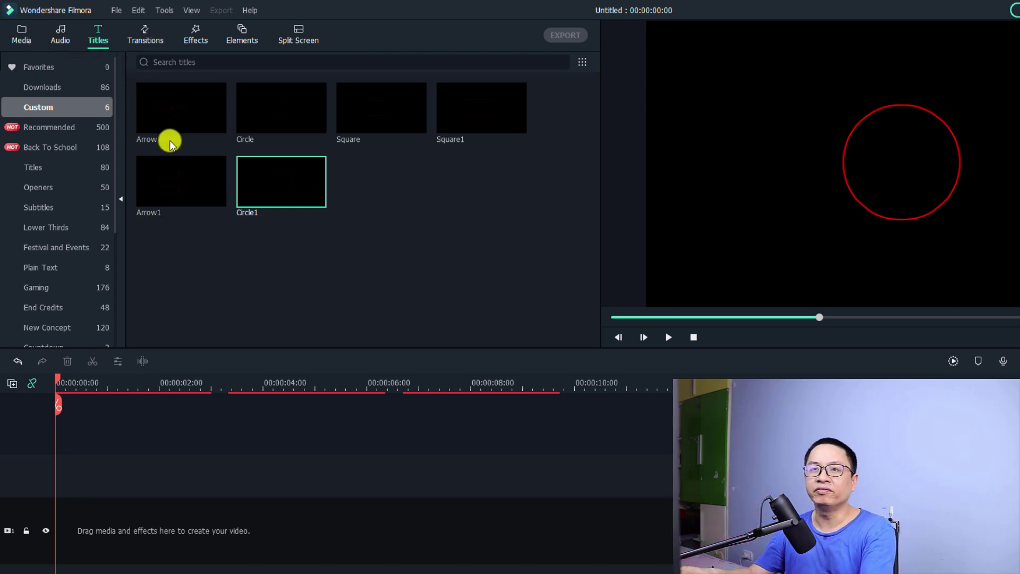
Add the Plating Food sample video to the first video track at the start of the timeline.
left_click(22, 35)
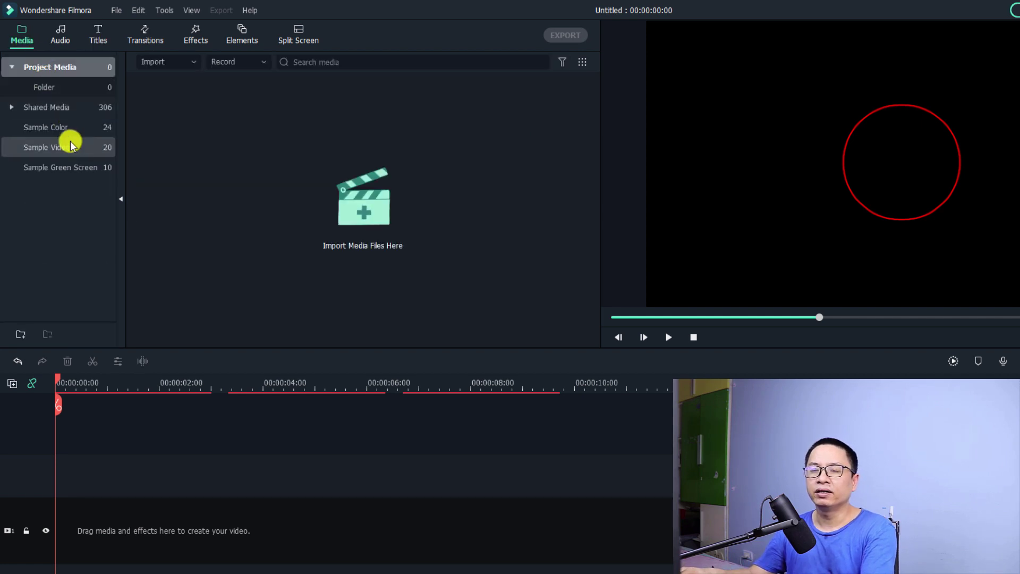
left_click(57, 150)
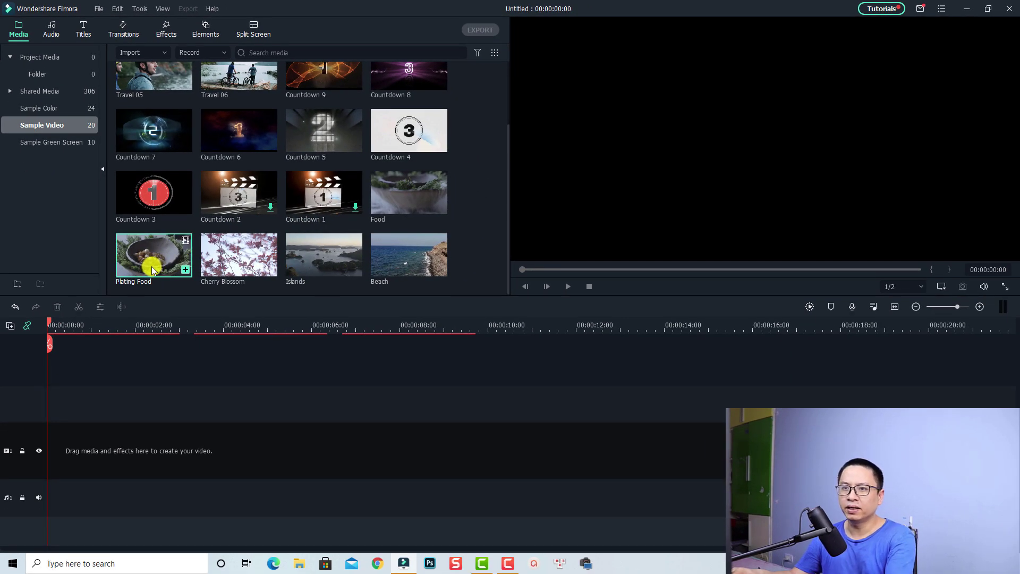
left_click_drag(151, 268, 161, 429)
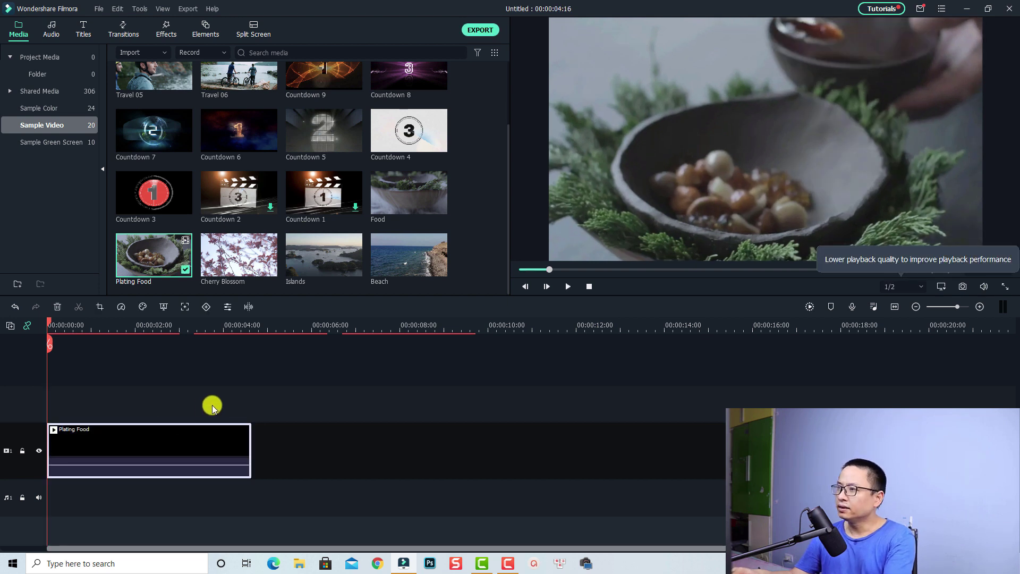
Preview the Plating Food clip and split it at 00:00:01:15.
left_click(132, 402)
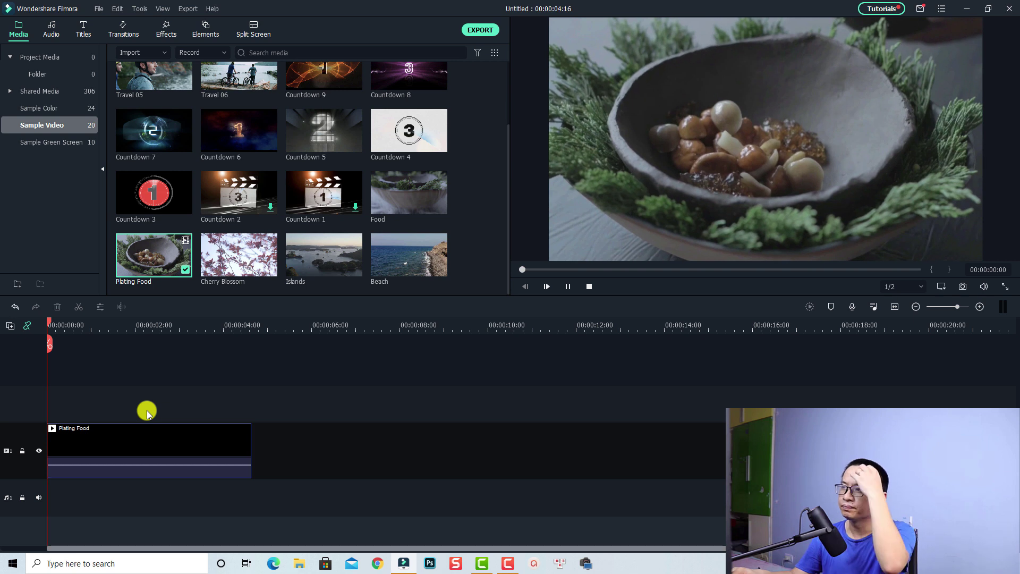
left_click(117, 329)
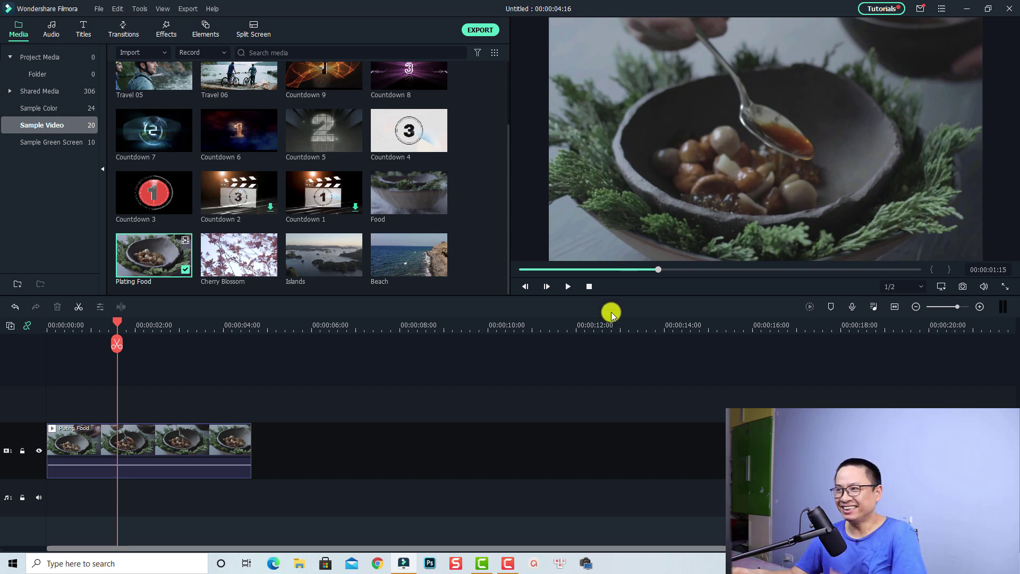
left_click(138, 441)
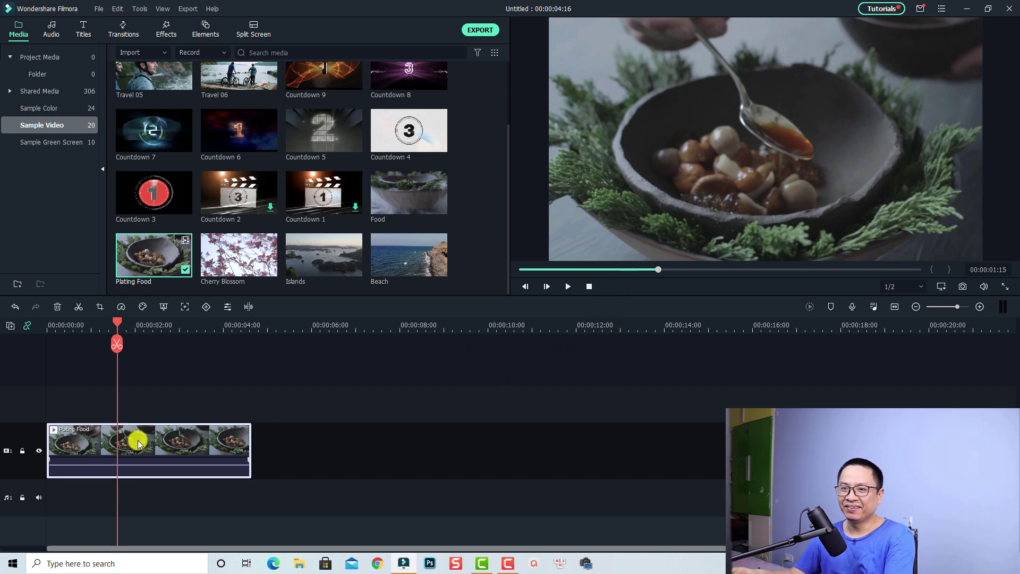
left_click(114, 348)
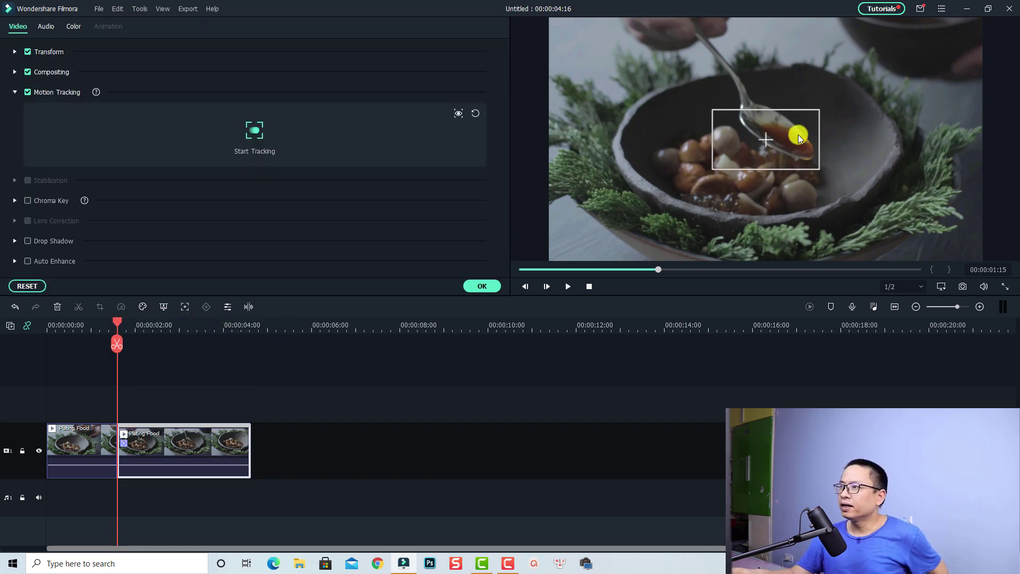
Move and shrink the motion tracking box around the pale round piece in the bowl, run the tracking, and confirm the clip settings.
left_click(767, 142)
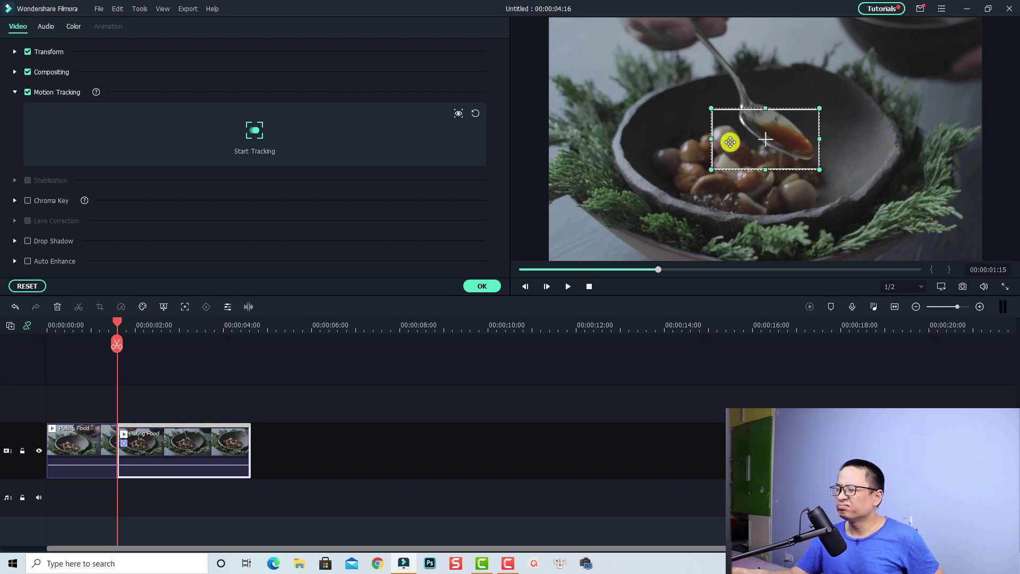
left_click_drag(732, 143, 694, 144)
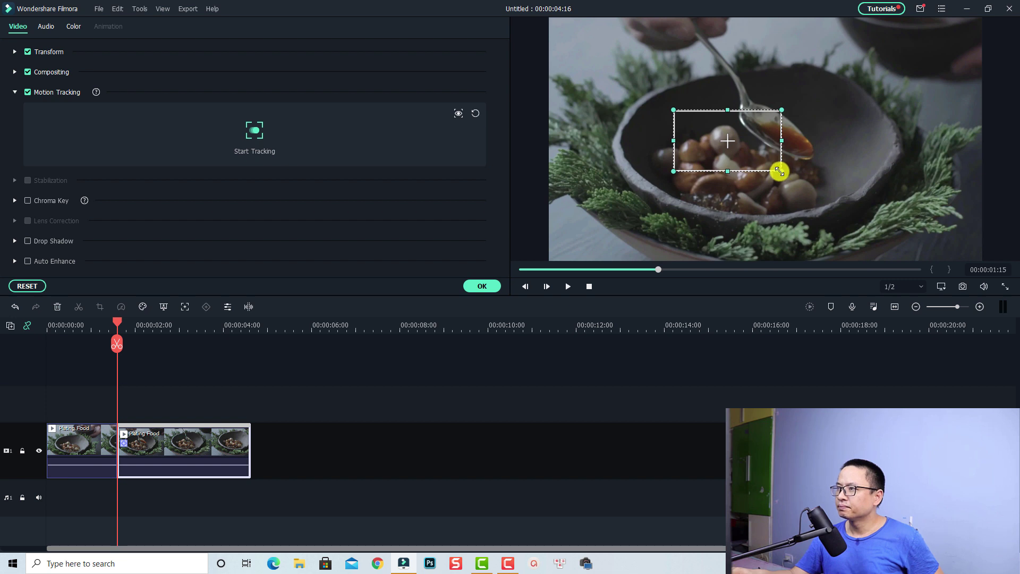
left_click_drag(779, 171, 738, 152)
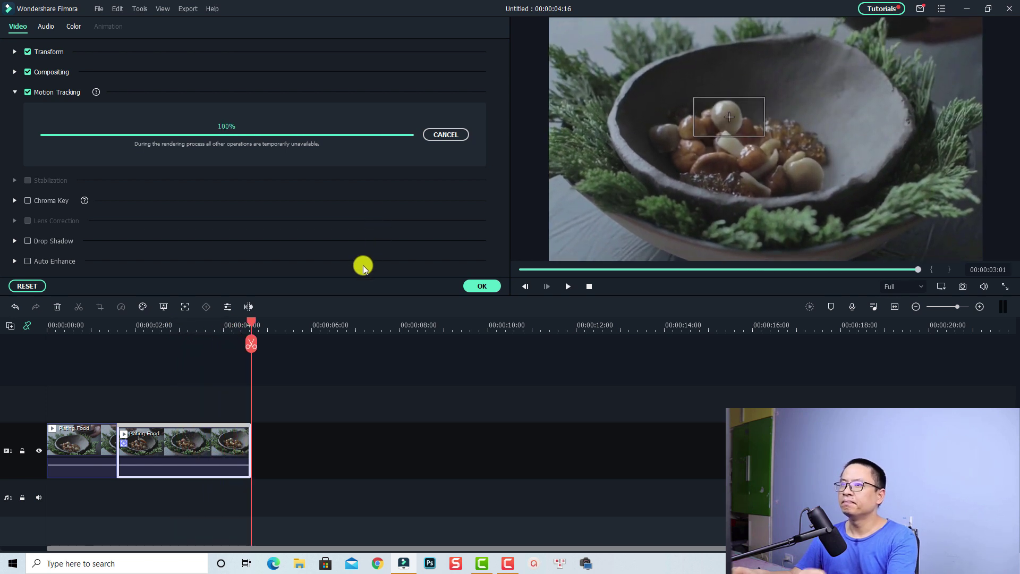
left_click(481, 287)
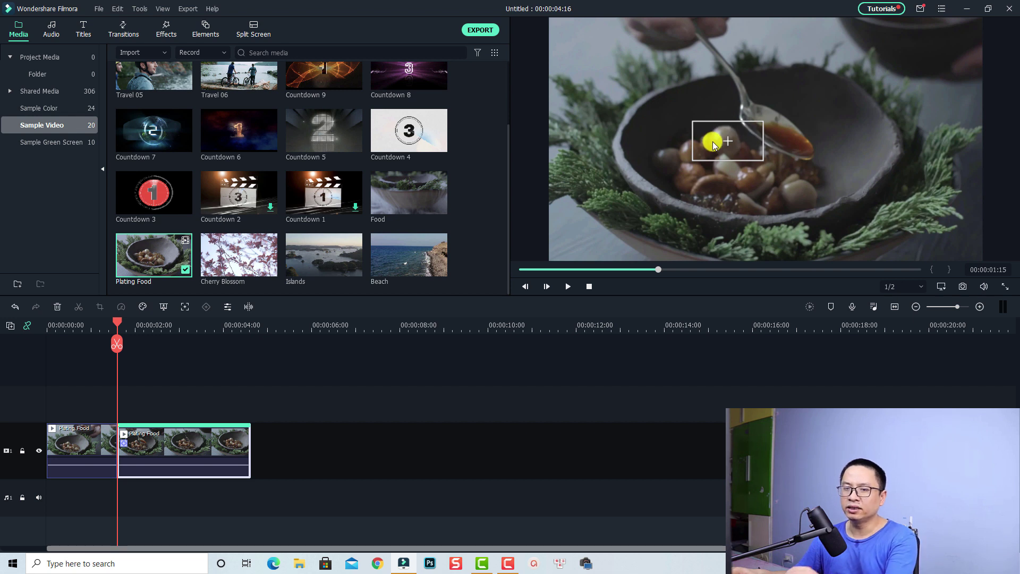
Add the custom Square1 title to the second track at 00:00:01:15, above the second Plating Food clip.
left_click(83, 30)
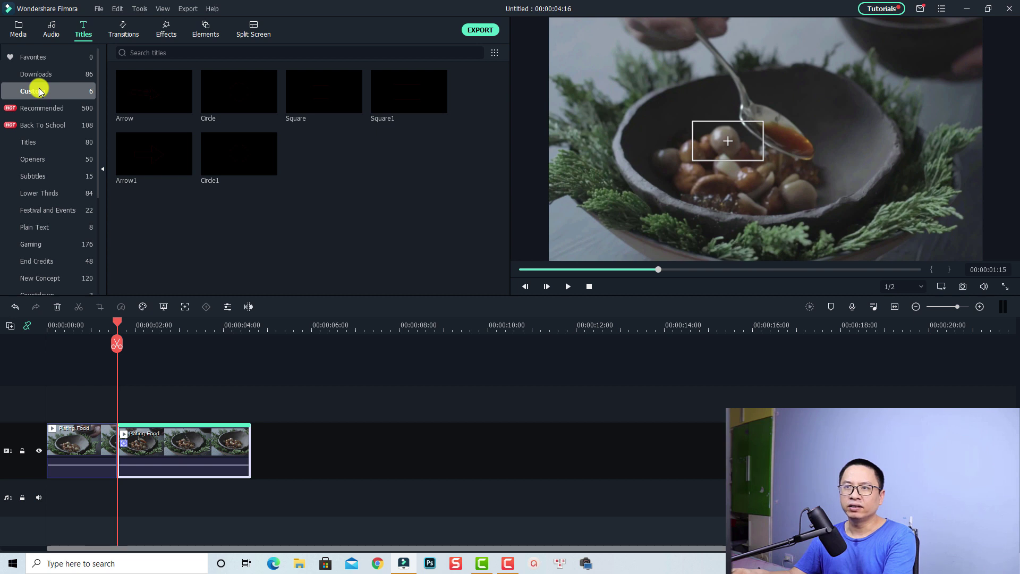
left_click(400, 107)
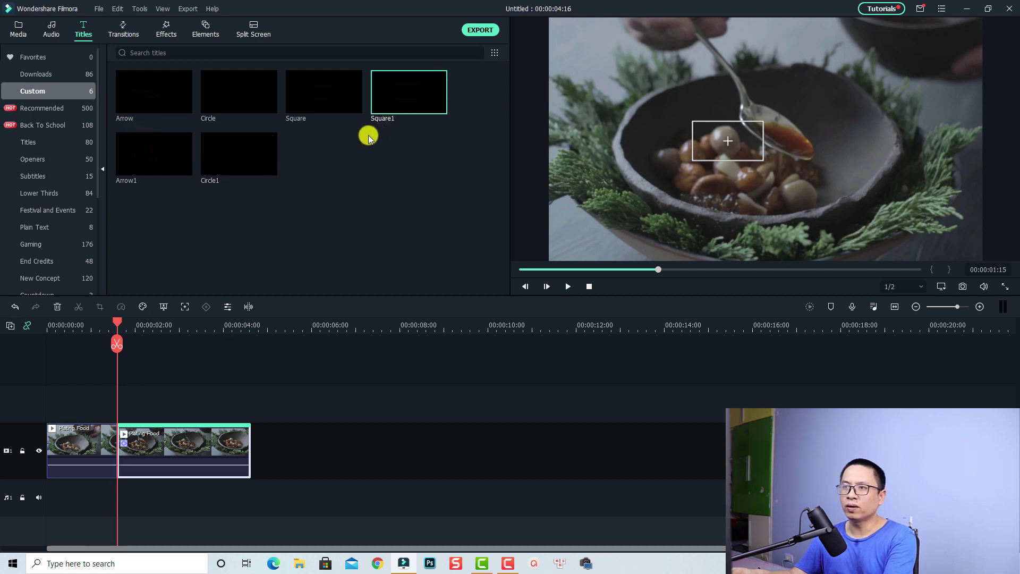
left_click_drag(418, 101, 117, 395)
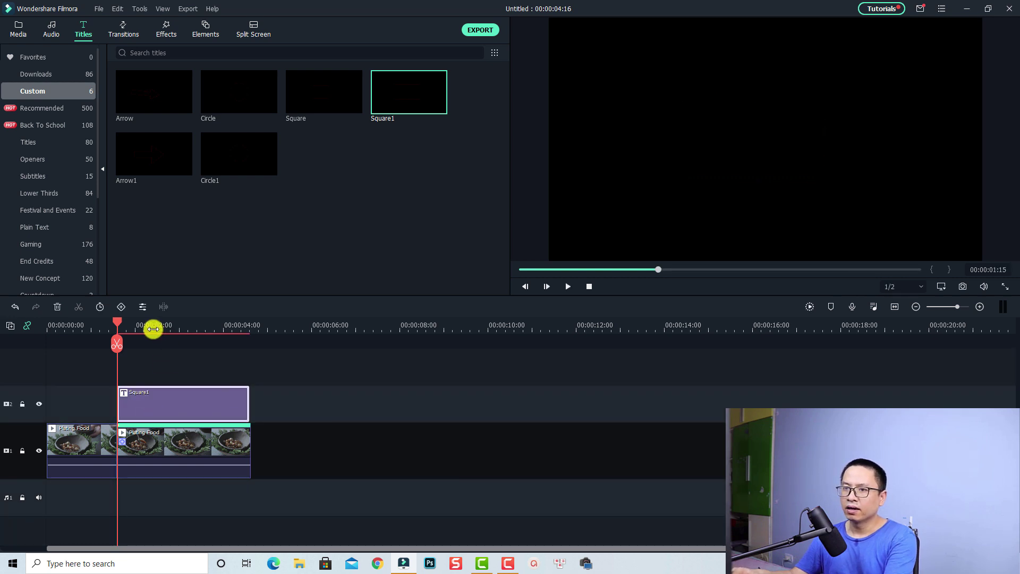
At 00:00:02:09, shrink the Square1 rectangle and place it over the motion tracking box around the pale round piece.
left_click(151, 348)
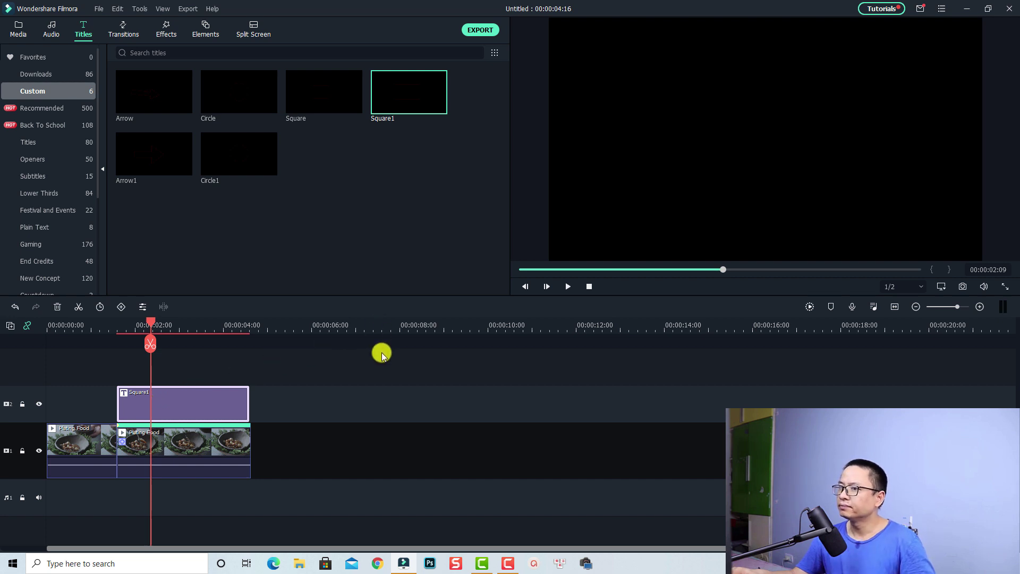
left_click(188, 408)
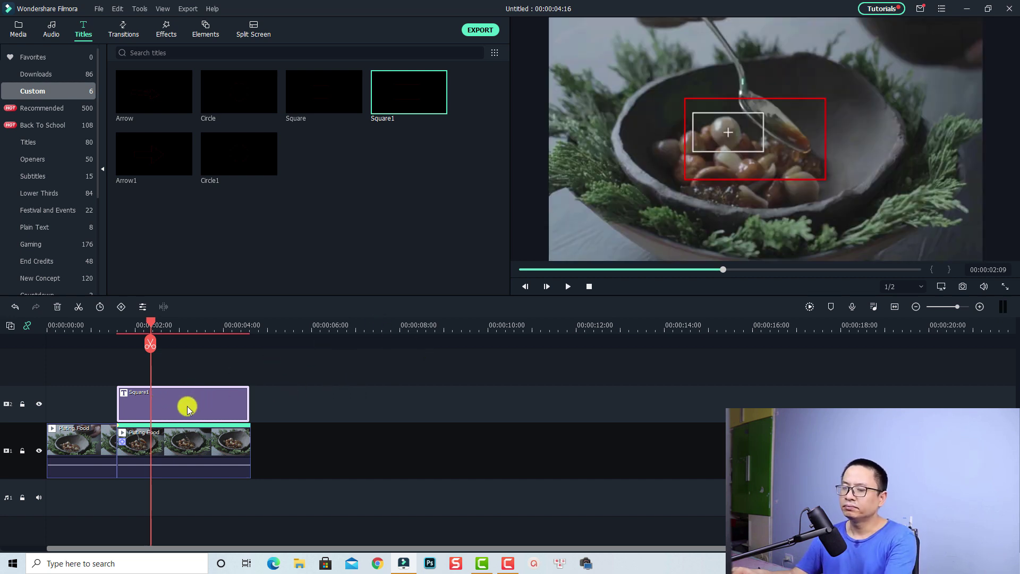
left_click(796, 160)
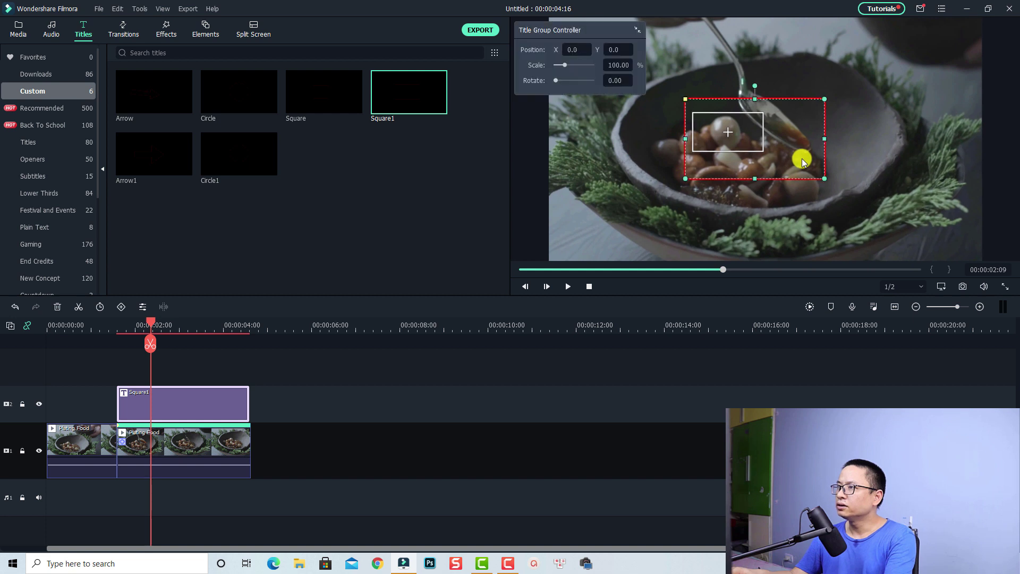
left_click_drag(822, 180, 732, 138)
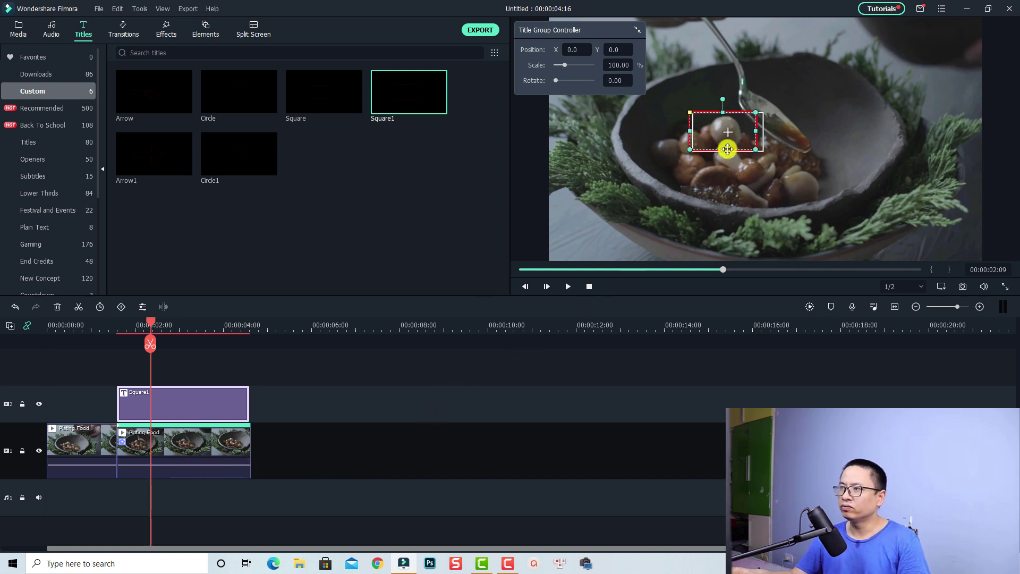
Link the Square1 title to the second Plating Food clip's motion tracking and confirm the clip settings.
left_click(167, 447)
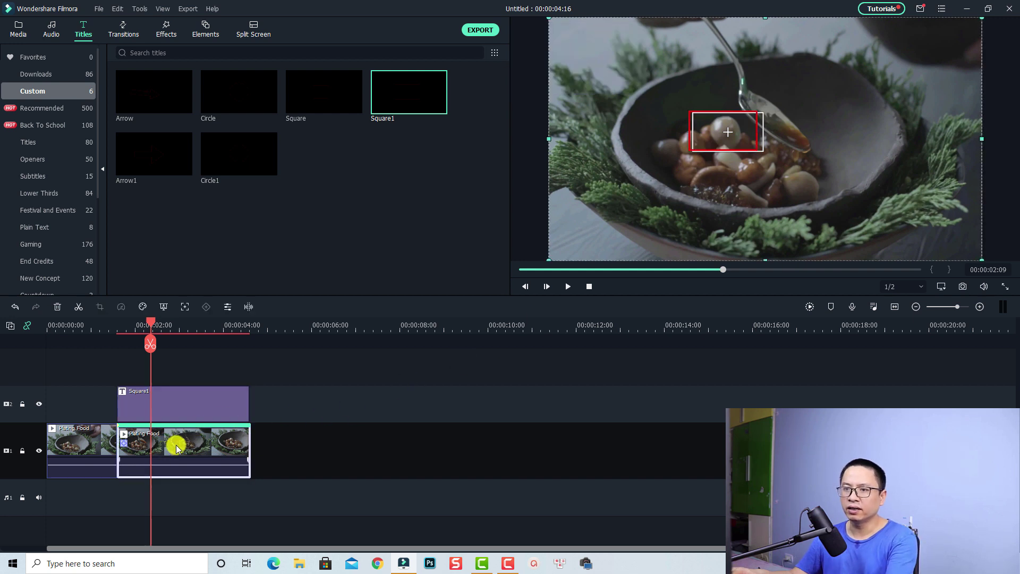
double_click(175, 448)
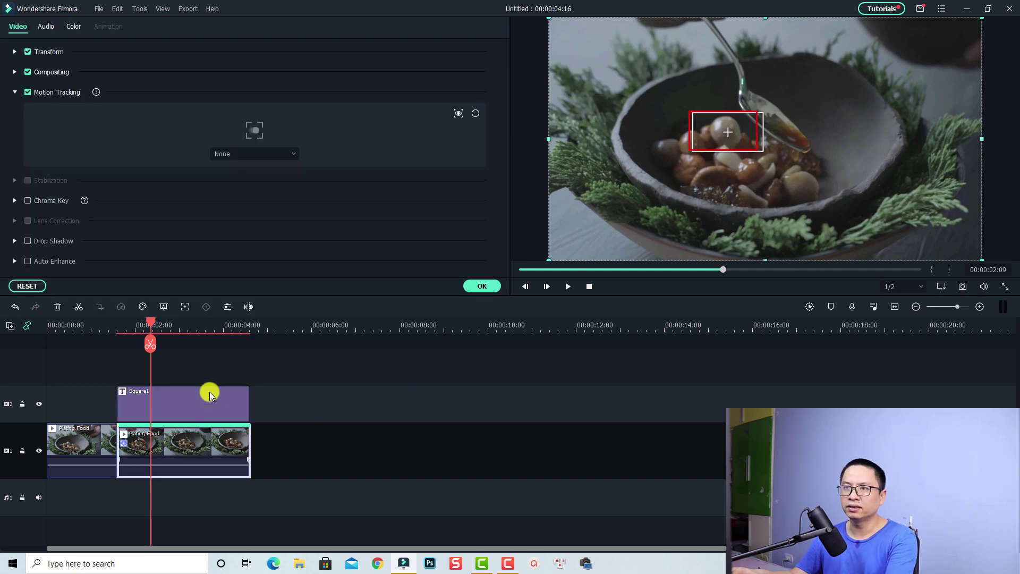
left_click(294, 154)
left_click(251, 191)
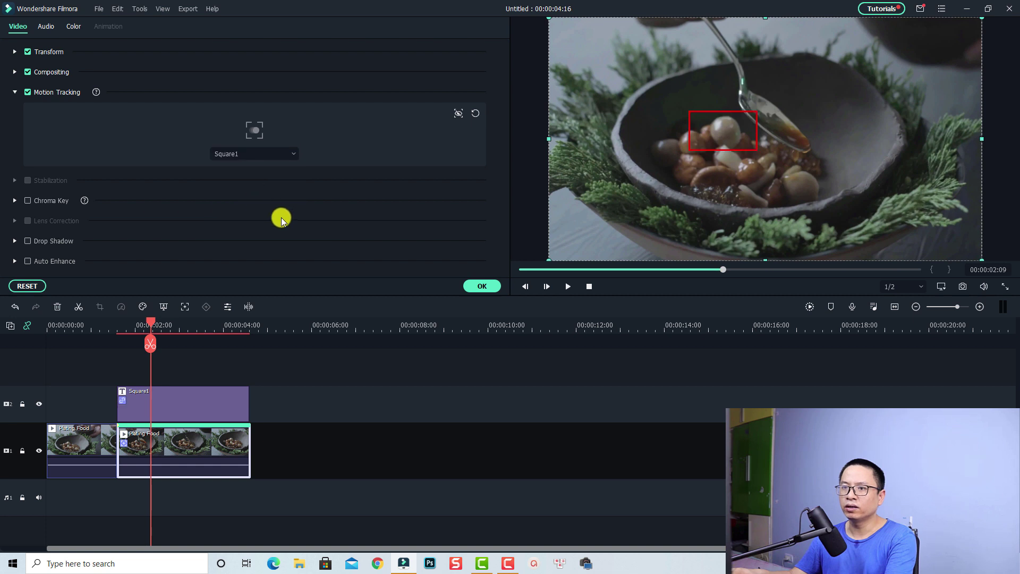
left_click(481, 287)
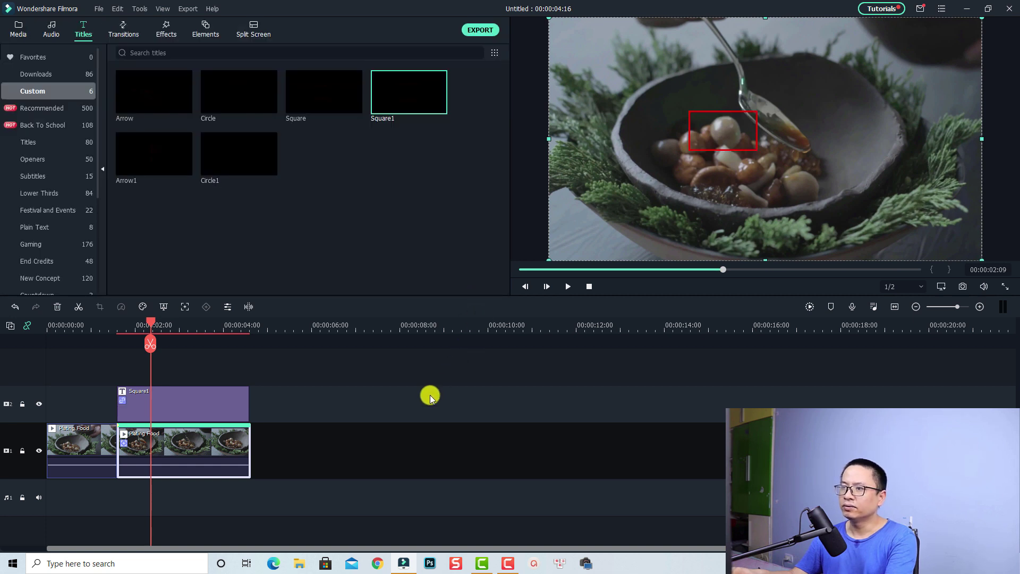
Render the timeline preview and play it from the start to check how the red square follows the tracked piece.
left_click(809, 308)
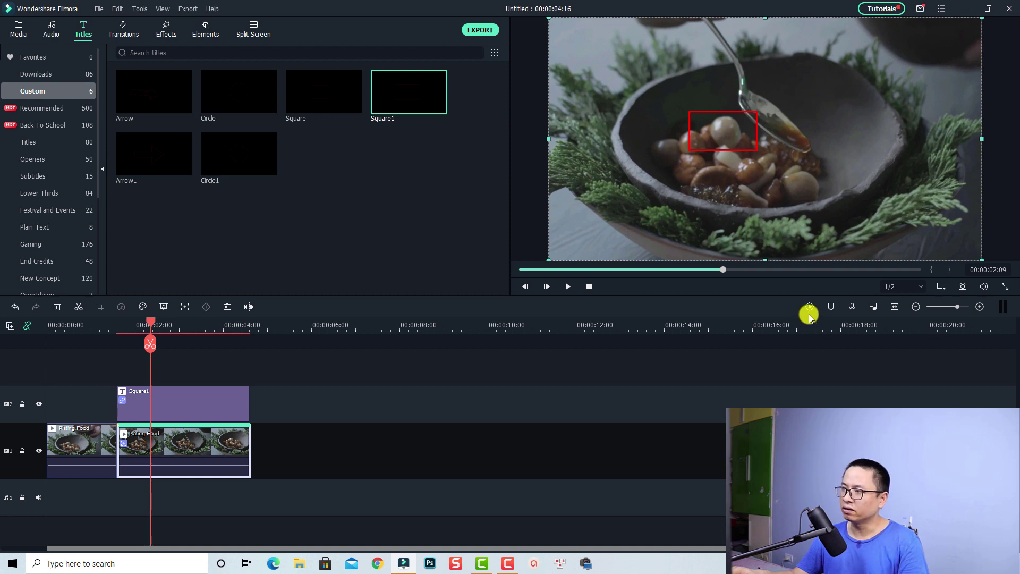
left_click(68, 330)
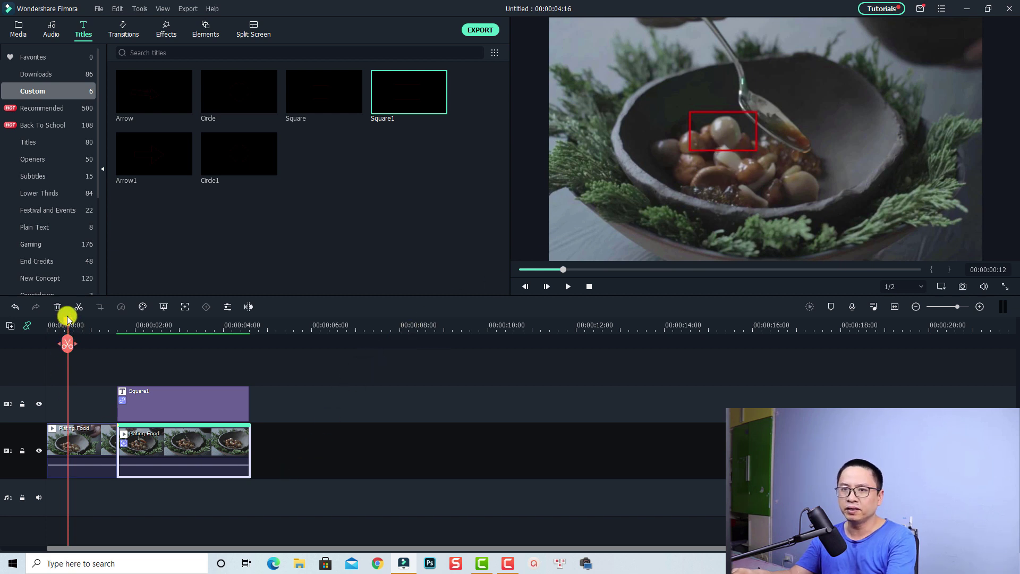
left_click_drag(69, 319, 25, 323)
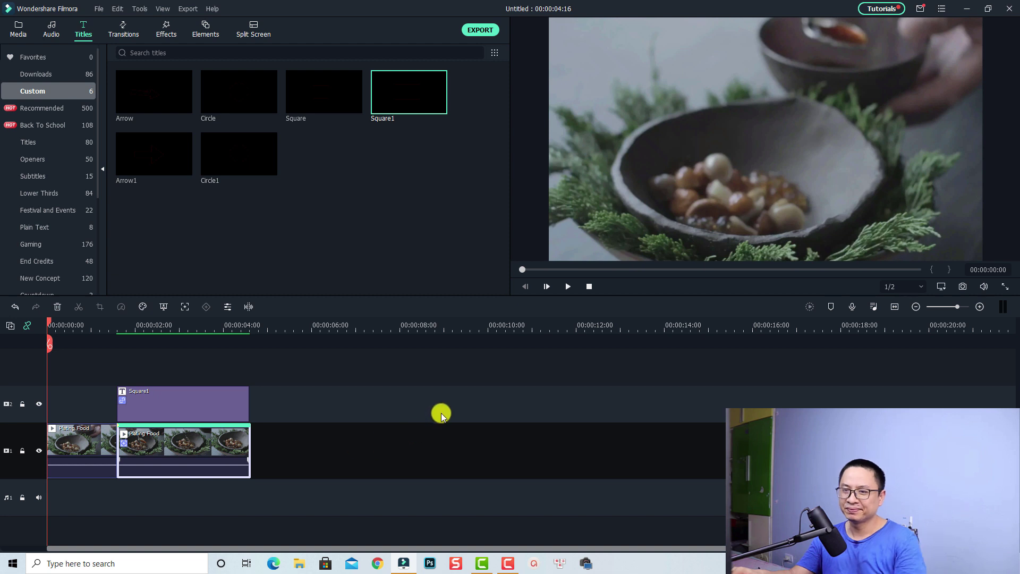
key("space")
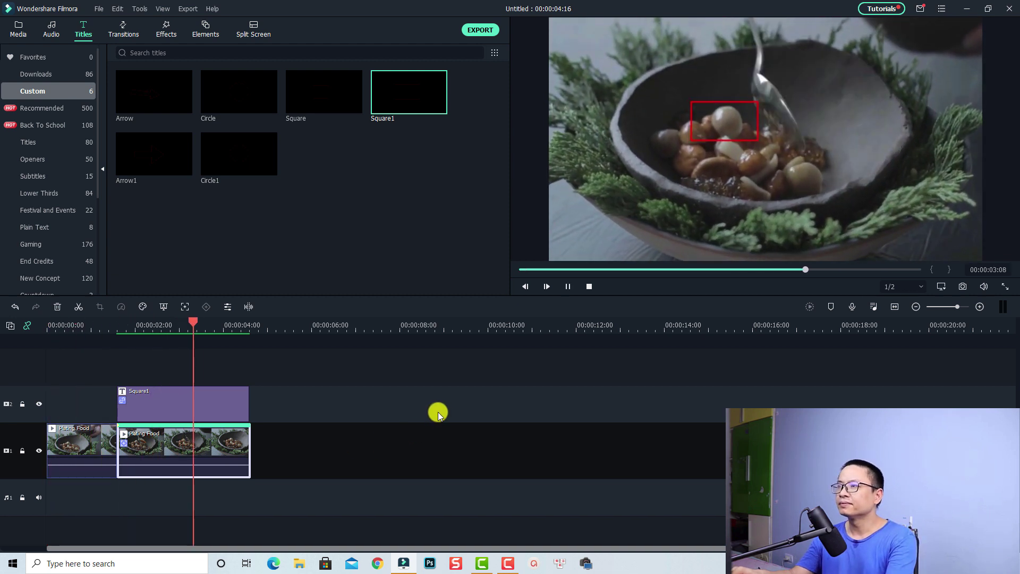
Extend the Square1 title to end at about 00:00:07:14 and shorten its rectangle's opening animation to about 0.7 seconds.
left_click(209, 398)
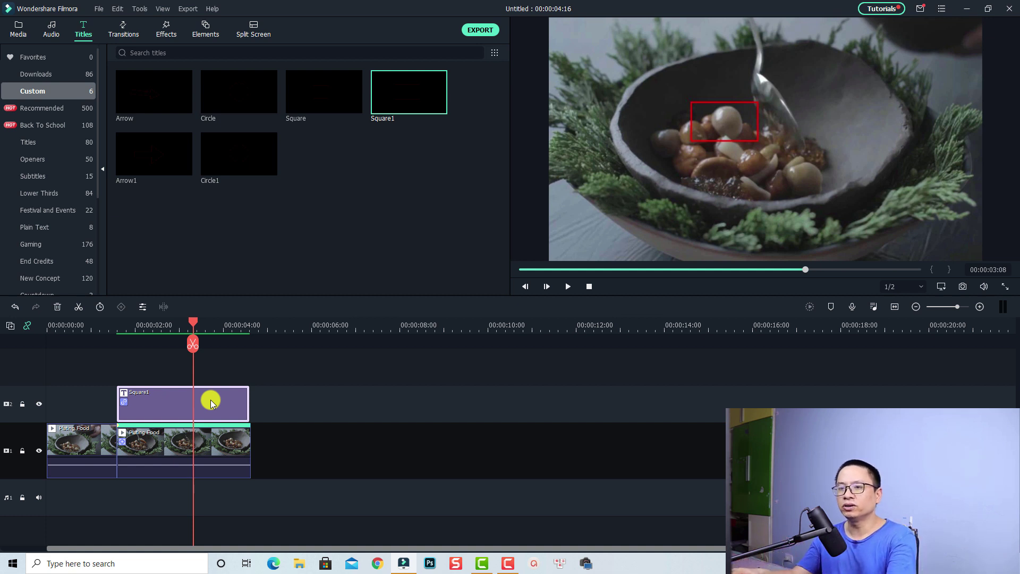
left_click_drag(250, 397, 380, 399)
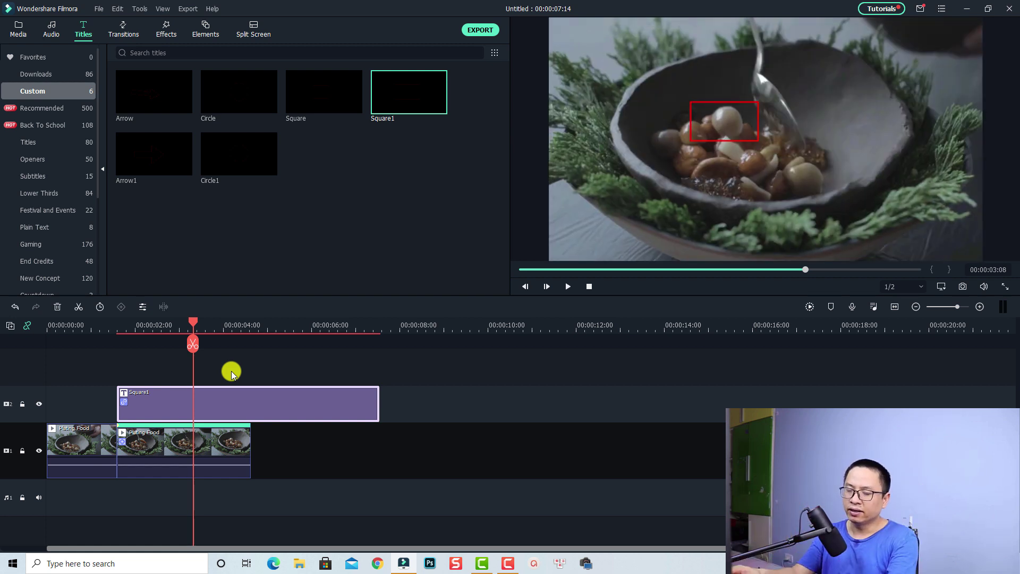
right_click(203, 400)
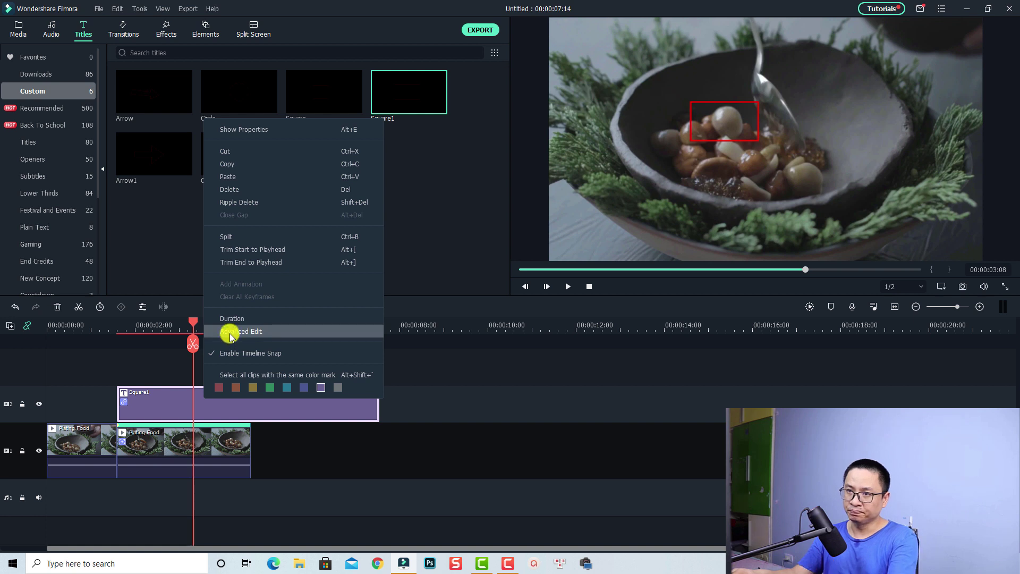
left_click(369, 357)
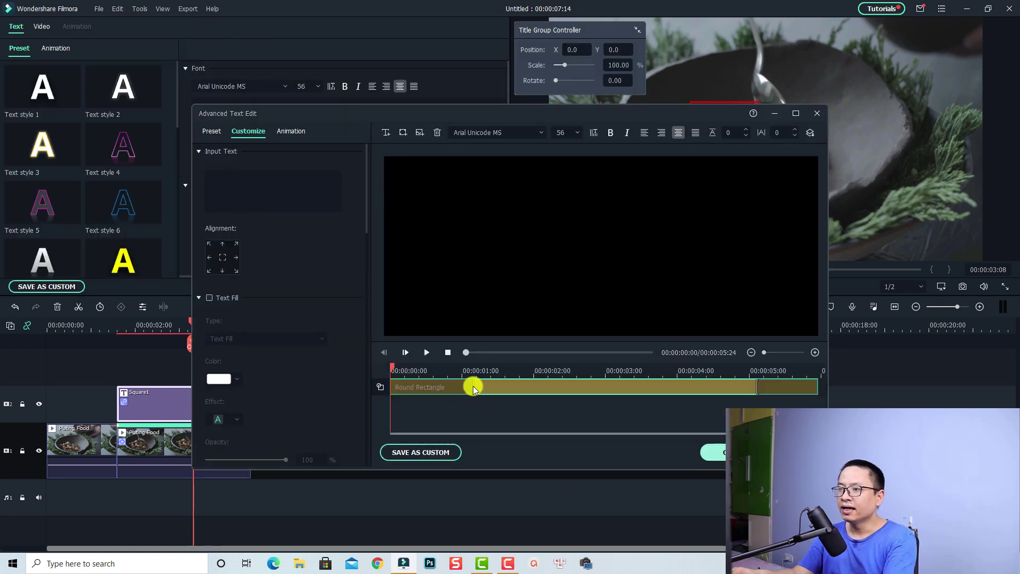
left_click_drag(472, 387, 389, 372)
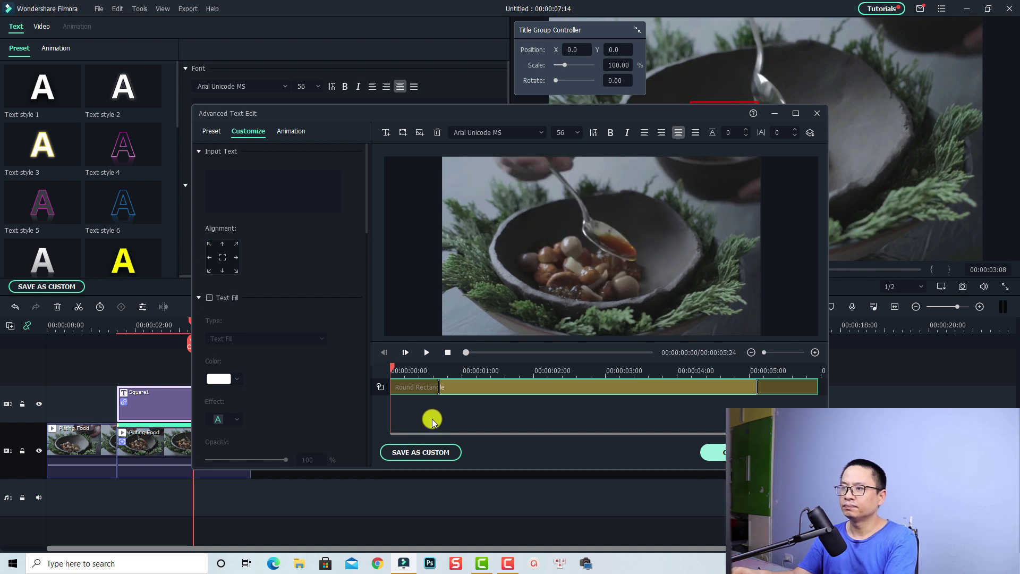
key("space")
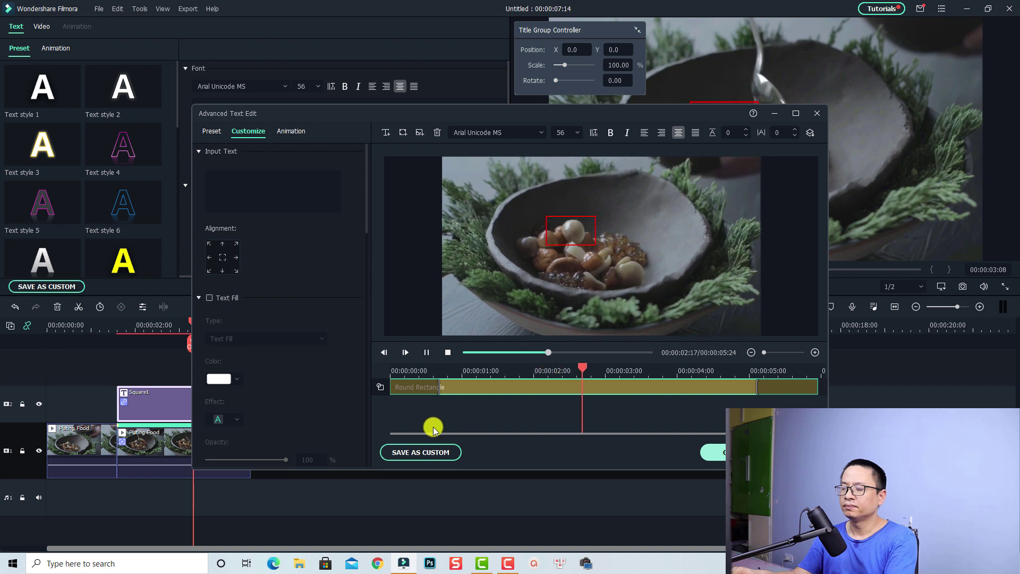
key("space")
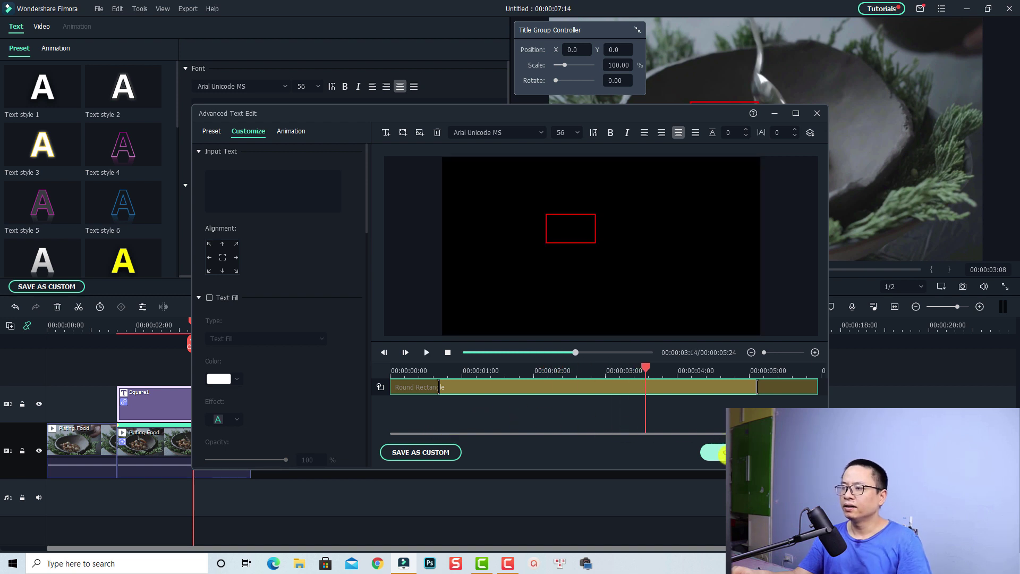
left_click(723, 453)
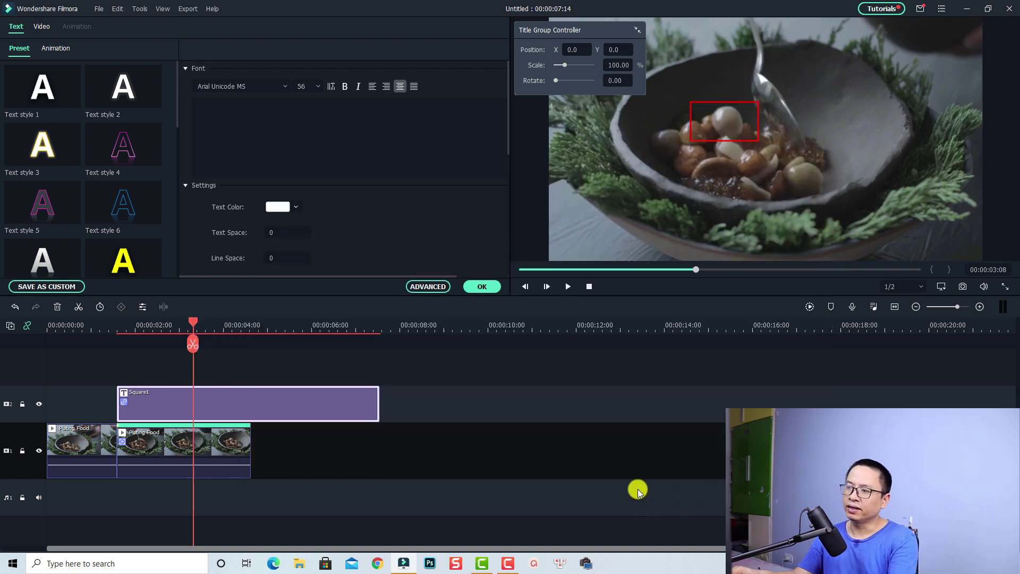